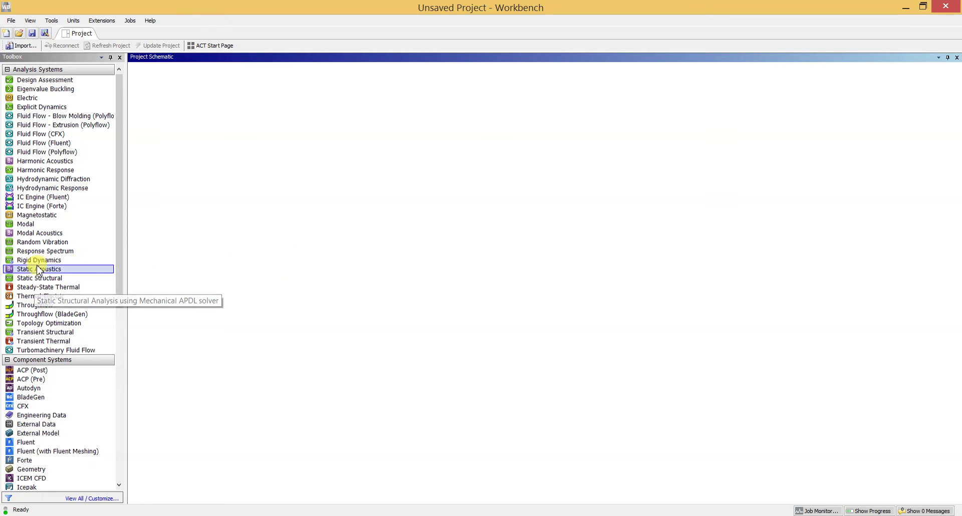
# Step: Add a Static Structural analysis system to the project schematic and open its Engineering Data for editing
pyautogui.moveTo(37, 279); pyautogui.dragTo(206, 132)
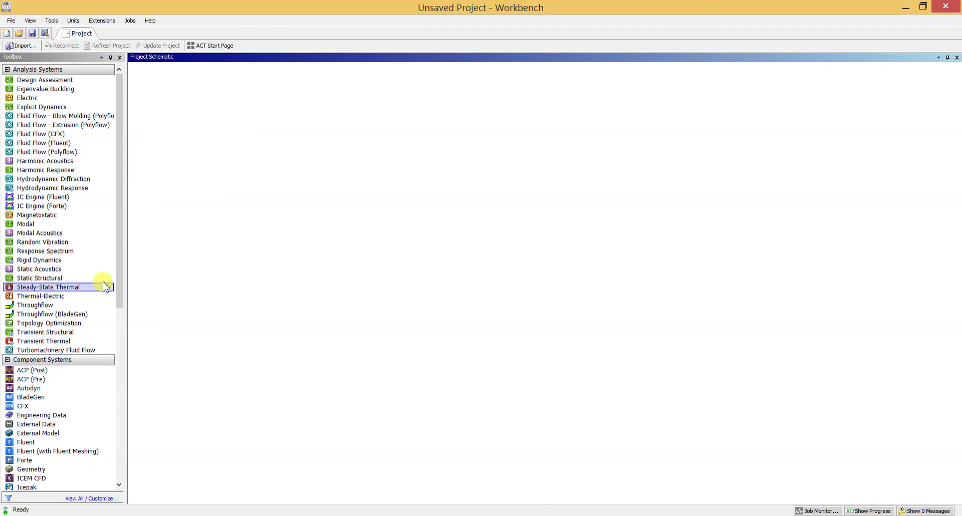
pyautogui.click(203, 109)
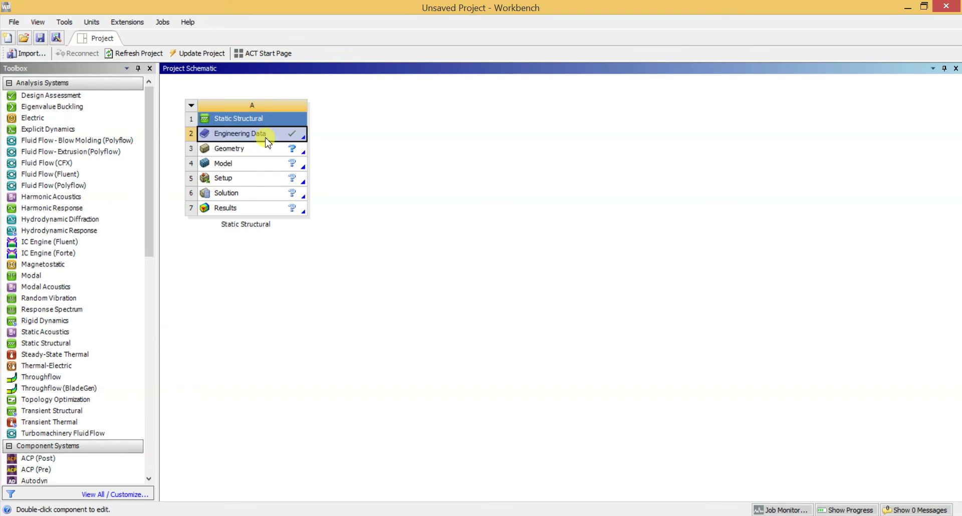
pyautogui.rightClick(265, 138)
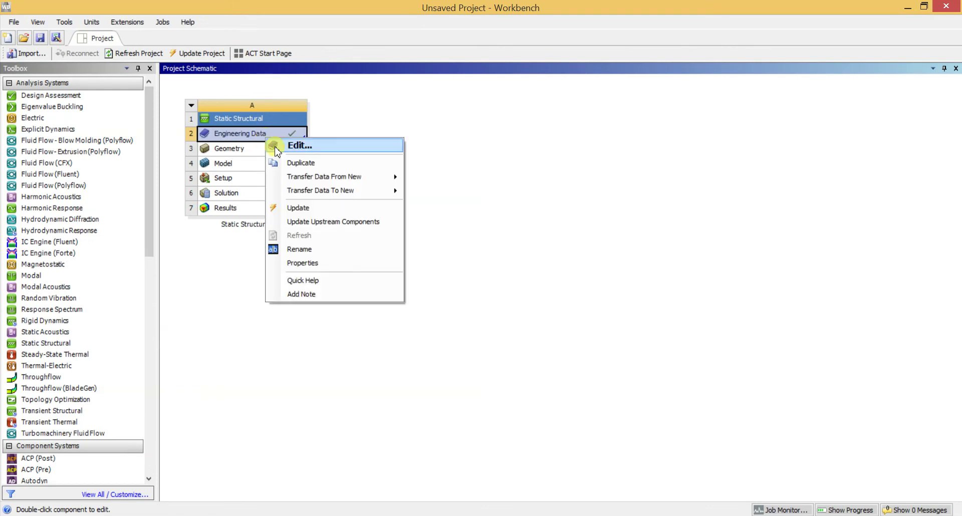
pyautogui.click(345, 146)
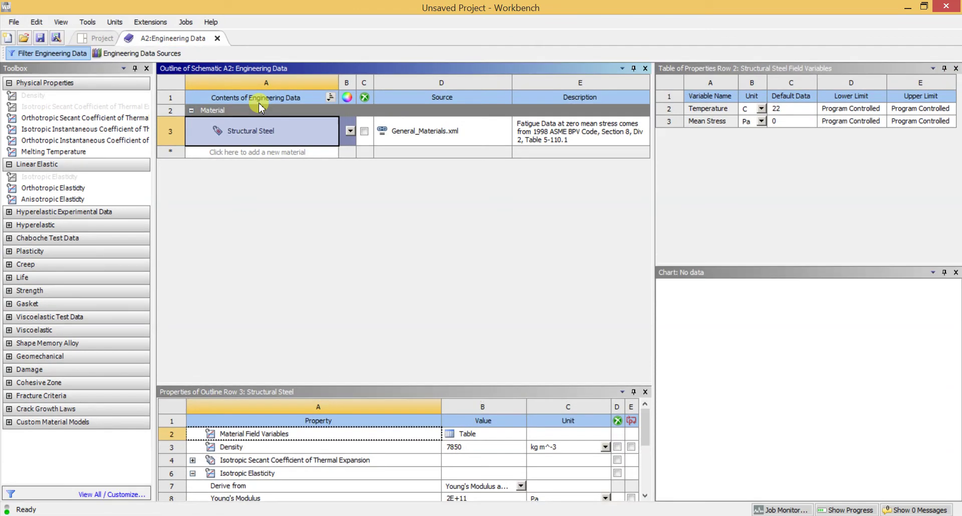
# Step: Add Polyethylene from the General Materials library to the analysis's engineering data
pyautogui.click(178, 55)
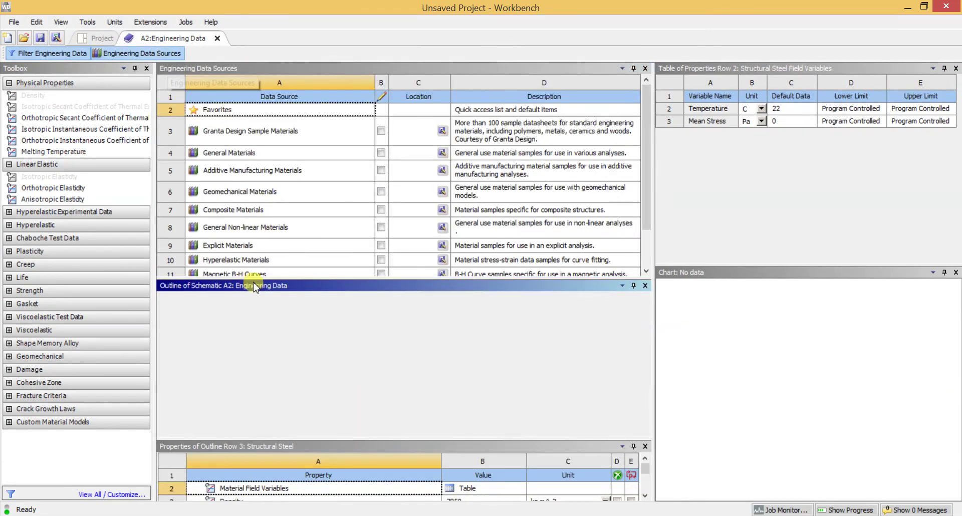
pyautogui.click(275, 153)
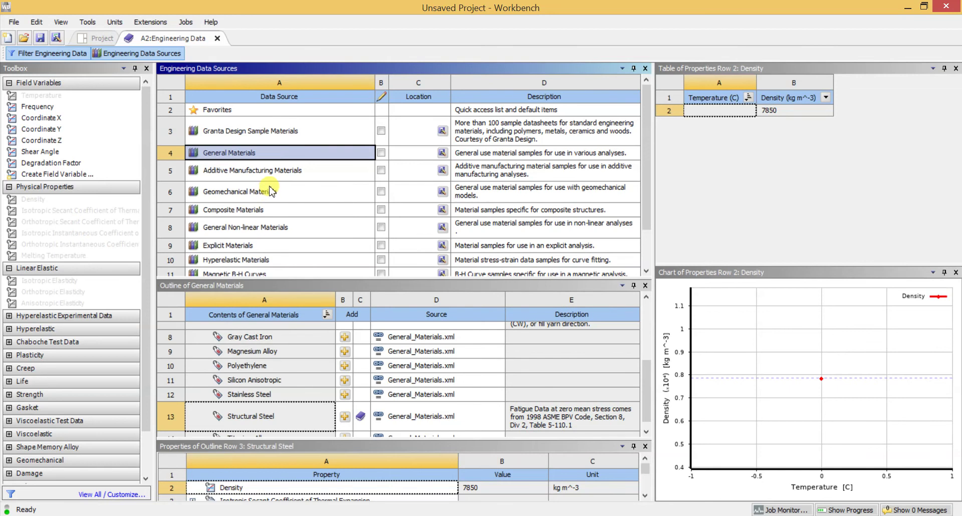
pyautogui.scroll(-1, 279, 181)
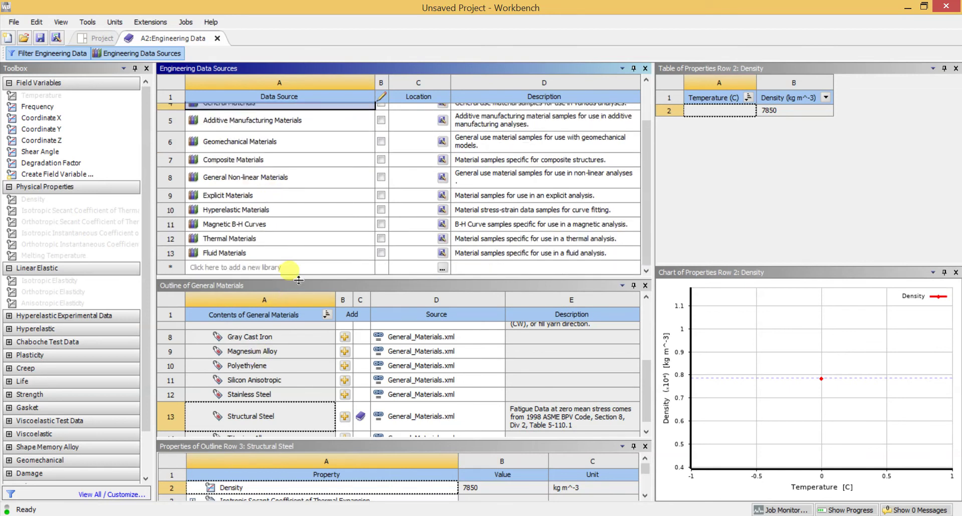
pyautogui.moveTo(299, 280); pyautogui.dragTo(309, 200)
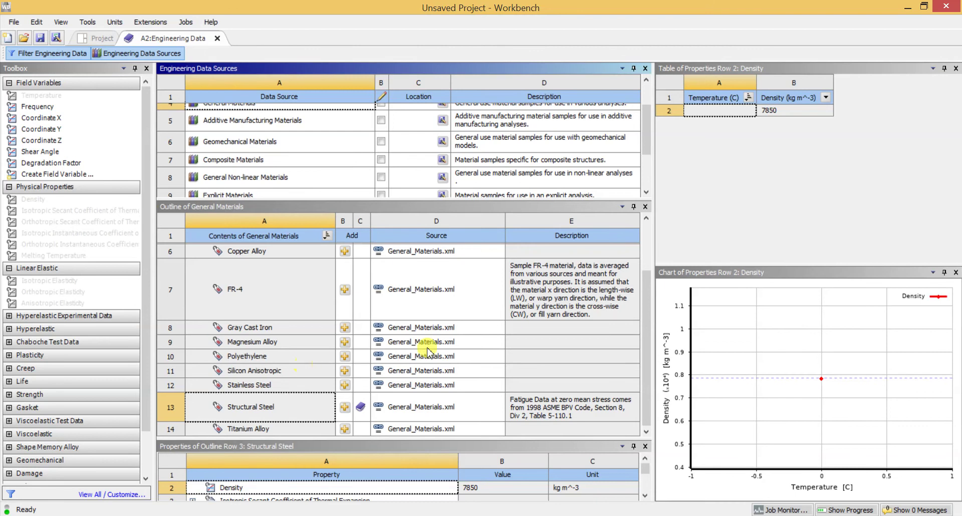
pyautogui.moveTo(648, 274); pyautogui.dragTo(642, 333)
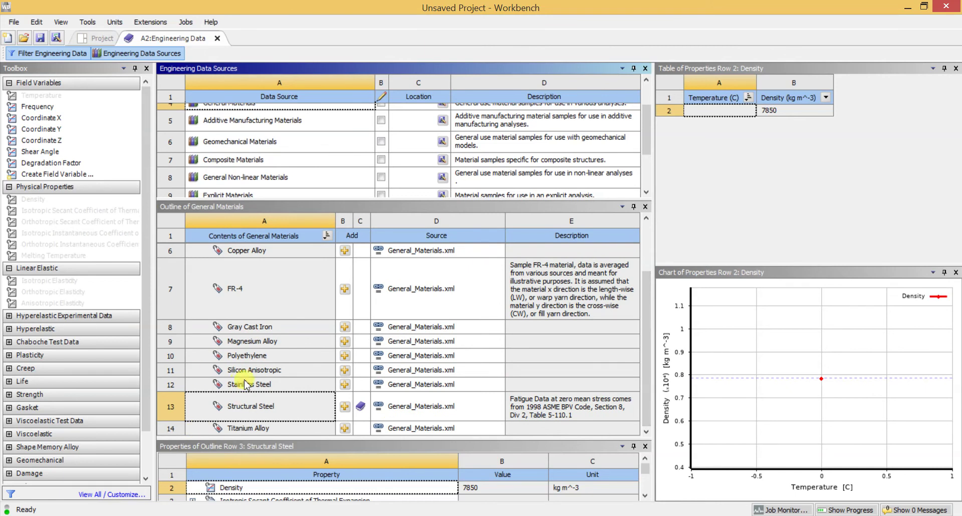
pyautogui.click(344, 355)
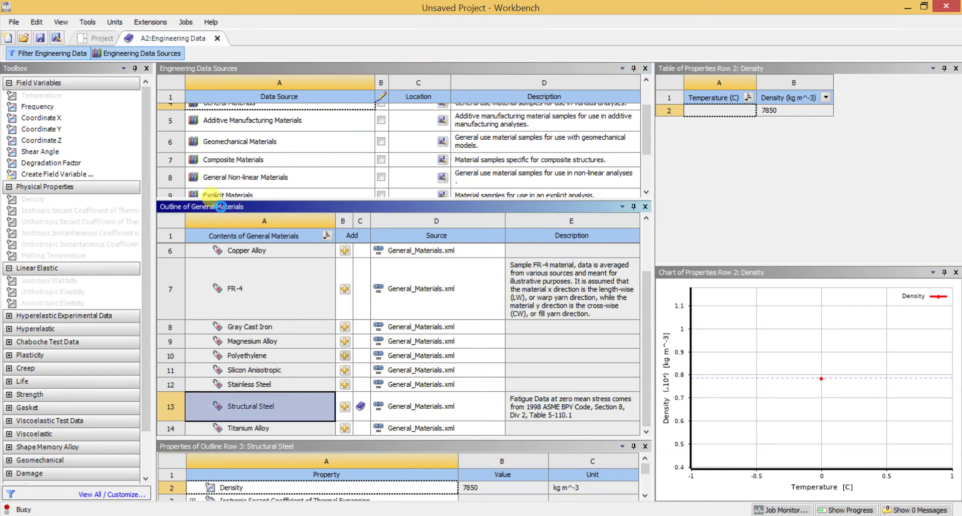
# Step: Browse the Hyperelastic Materials library, and return to the General Materials list to check its contents
pyautogui.moveTo(319, 202); pyautogui.dragTo(318, 286)
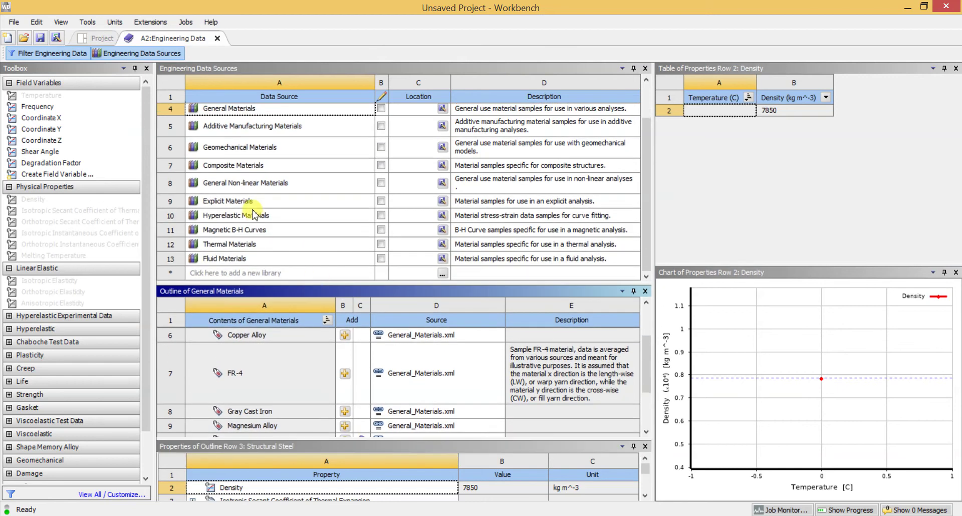
pyautogui.click(221, 216)
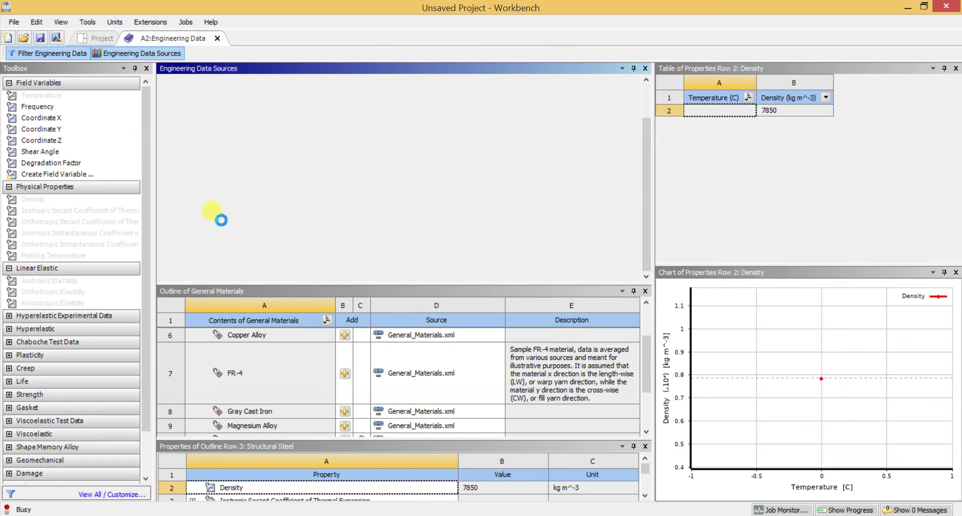
pyautogui.moveTo(301, 296); pyautogui.dragTo(327, 328)
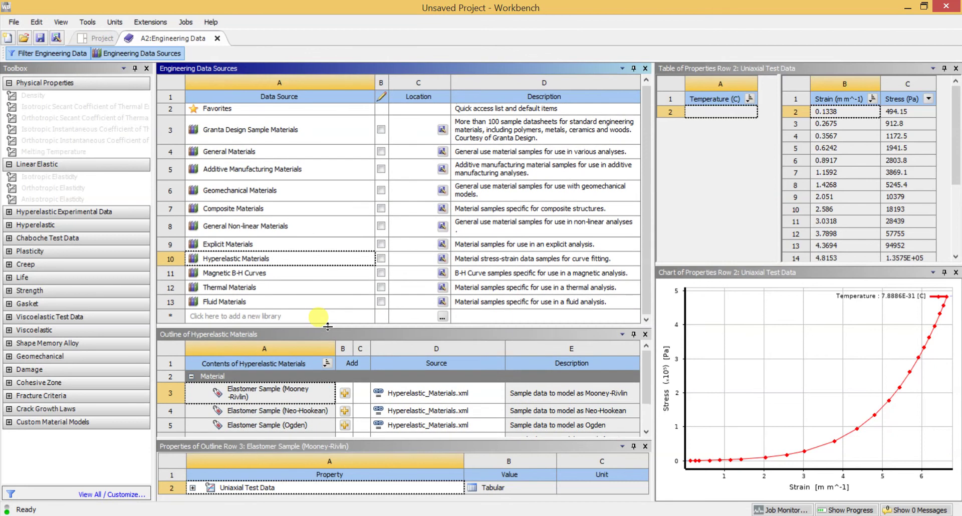
pyautogui.click(221, 154)
pyautogui.moveTo(300, 329); pyautogui.dragTo(311, 176)
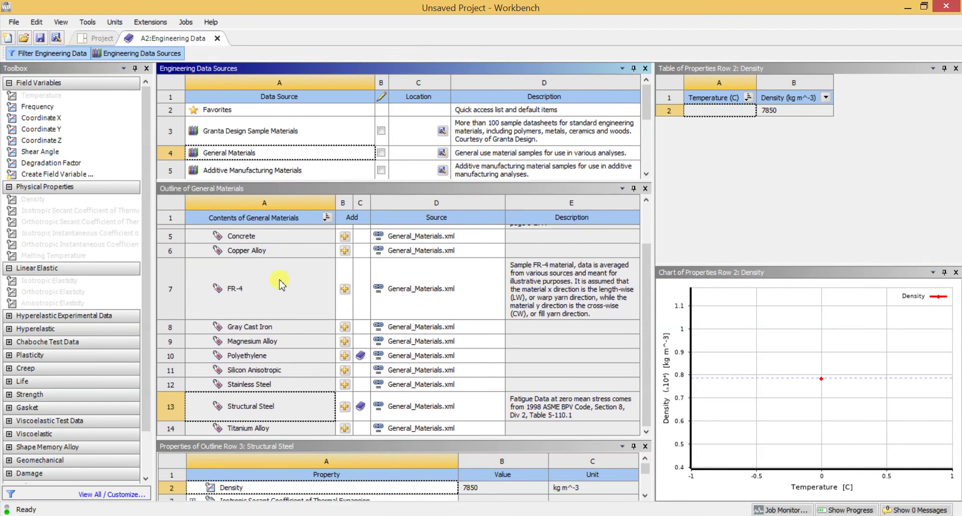
pyautogui.moveTo(646, 268); pyautogui.dragTo(668, 225)
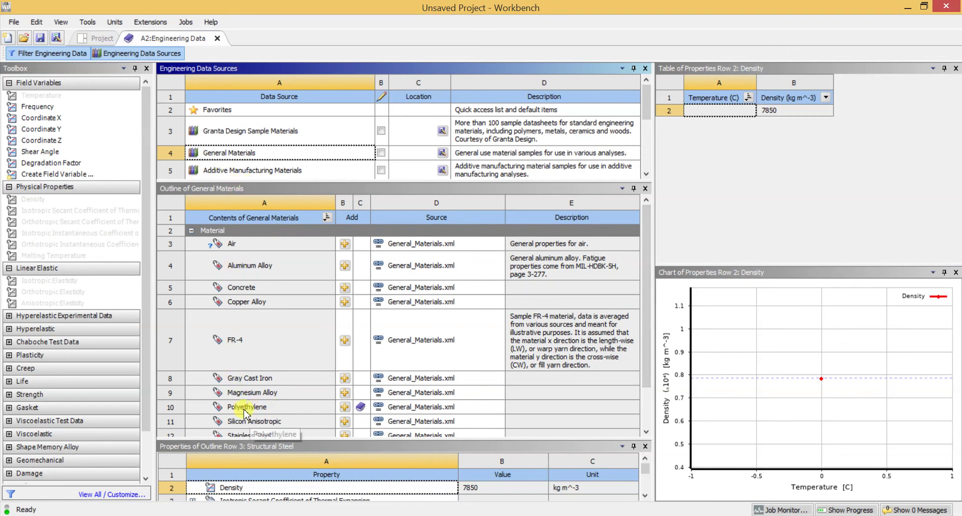
# Step: Return to the analysis's own material list, check the Polyethylene and Structural Steel entries, and close Engineering Data
pyautogui.click(169, 53)
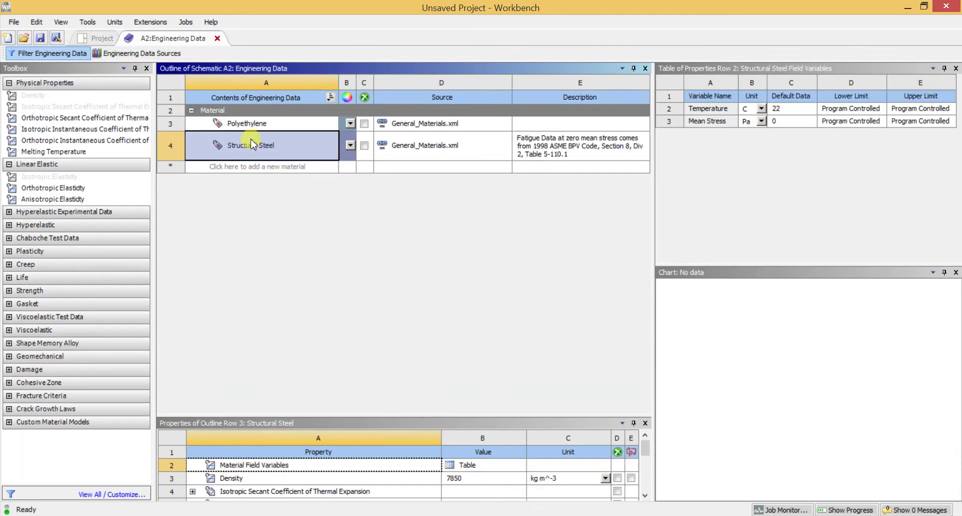
pyautogui.click(245, 124)
pyautogui.click(252, 144)
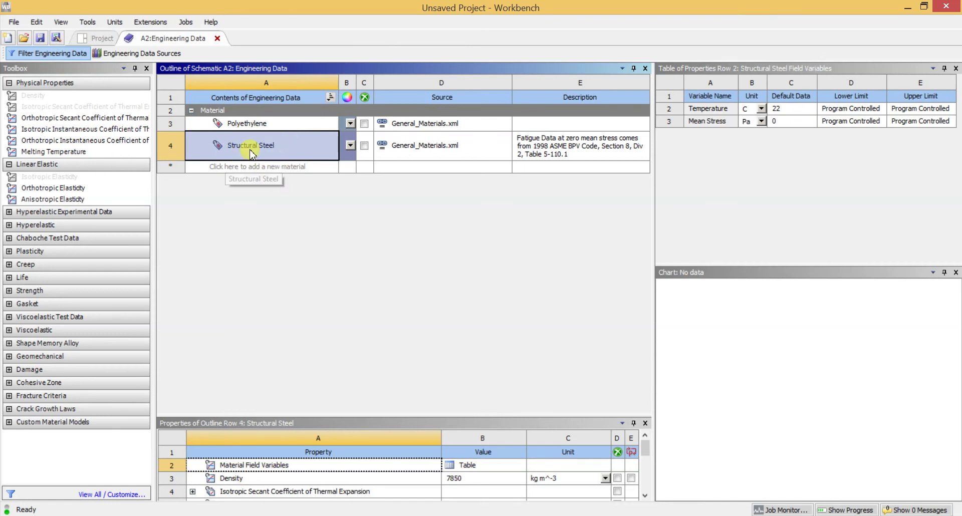
pyautogui.click(218, 39)
# Step: Import the SOLIDWORKS part file "table" from the Desktop as the Static Structural system's geometry
pyautogui.click(248, 150)
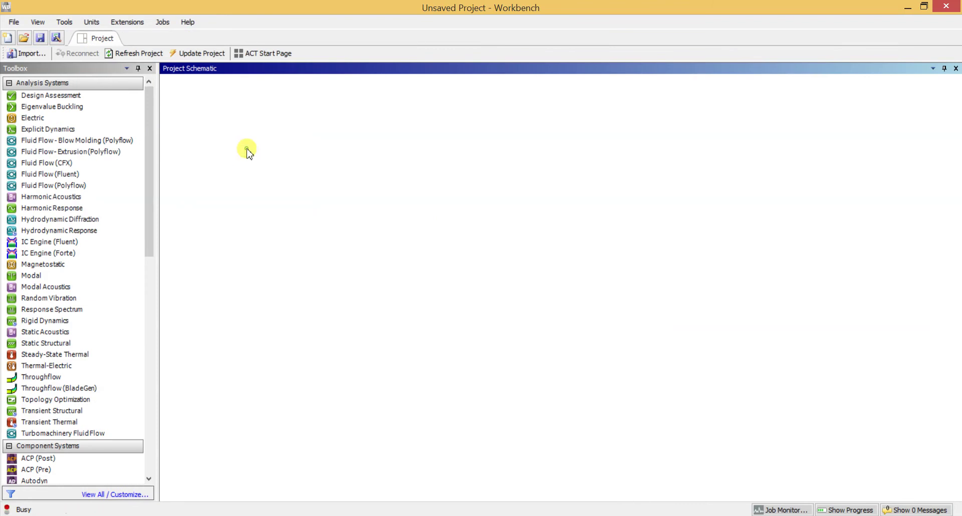
pyautogui.click(269, 153)
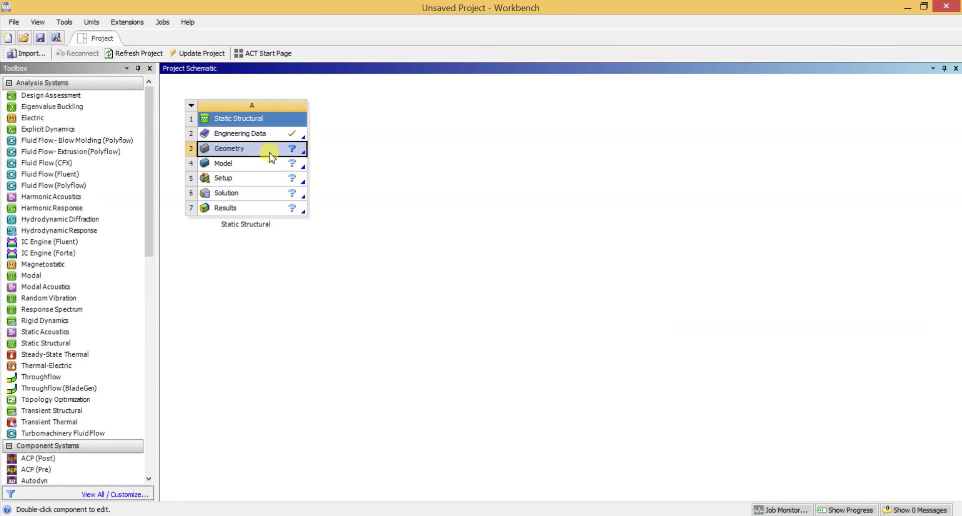
pyautogui.rightClick(271, 153)
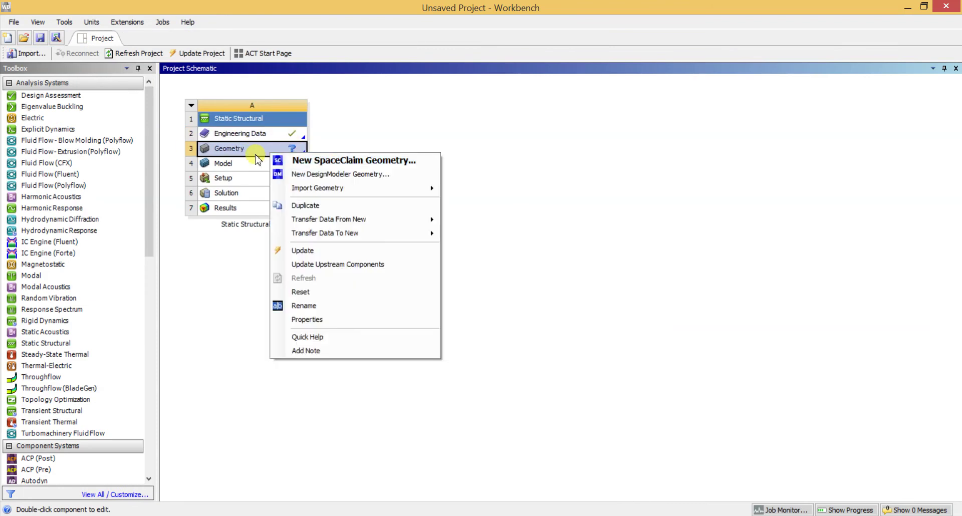
pyautogui.moveTo(338, 188)
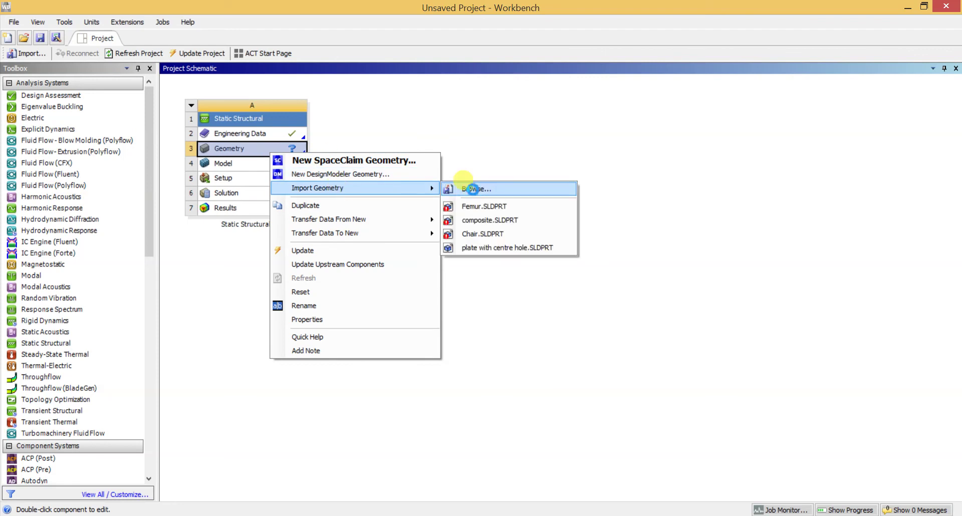
pyautogui.click(479, 187)
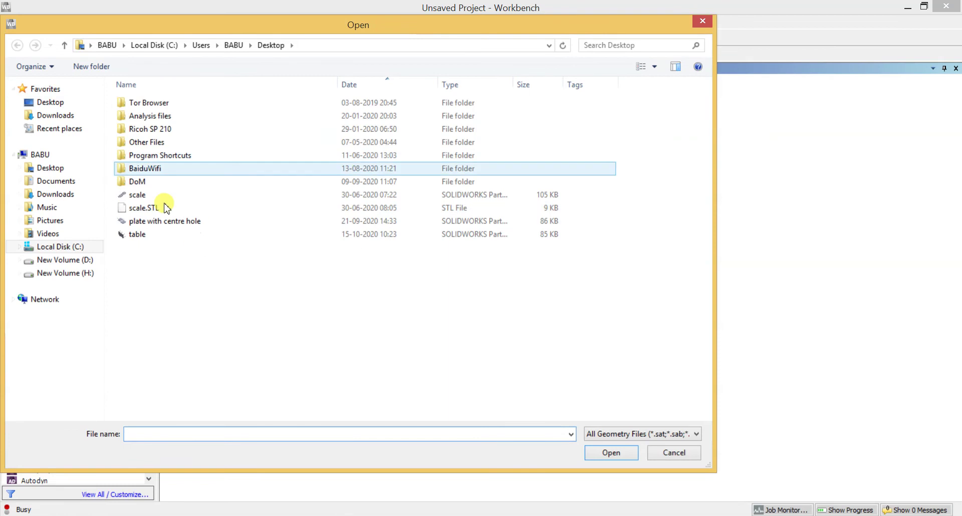
pyautogui.click(131, 234)
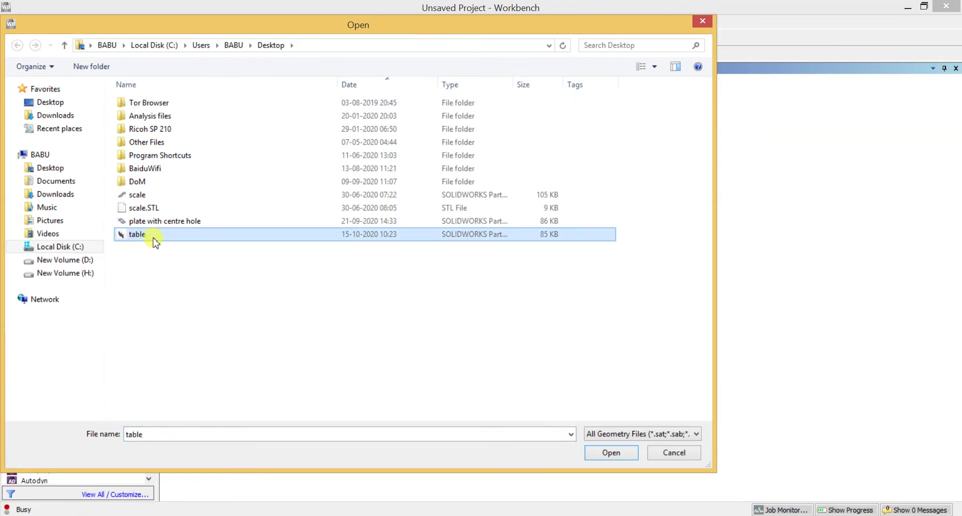
pyautogui.click(624, 452)
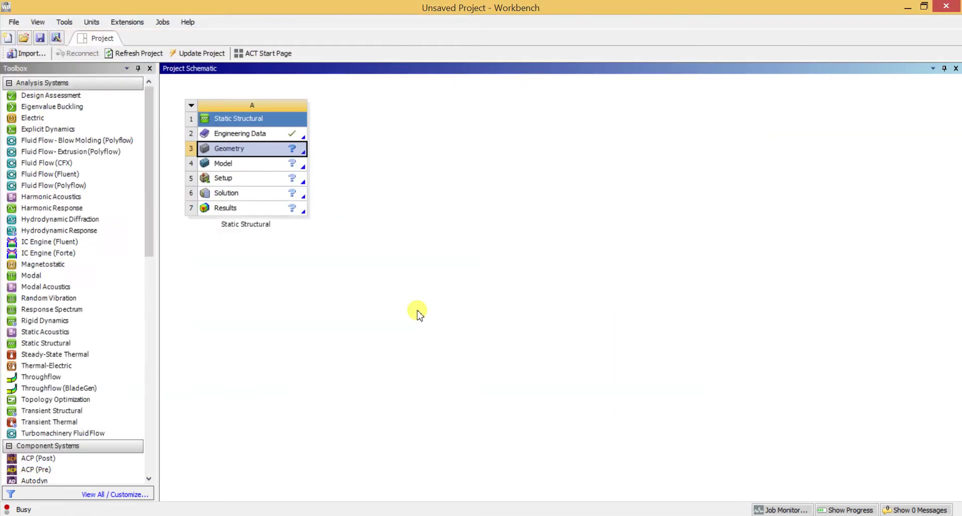
# Step: Open the Static Structural system's Model in Mechanical and inspect the table from its underside
pyautogui.click(253, 161)
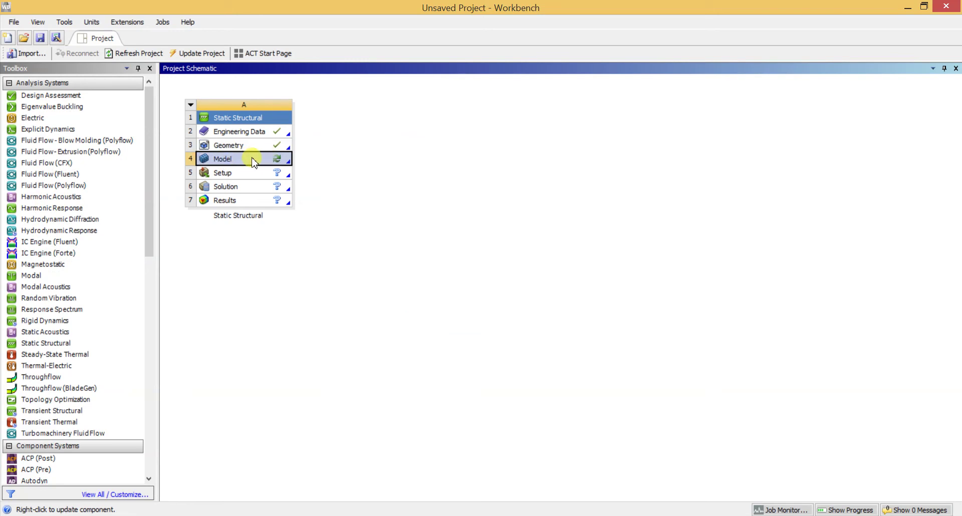
pyautogui.rightClick(263, 162)
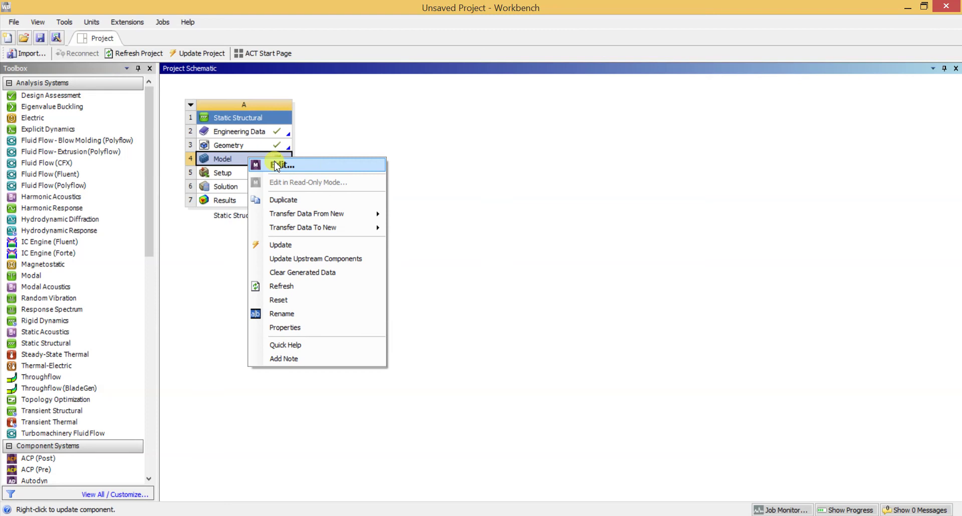
pyautogui.click(344, 167)
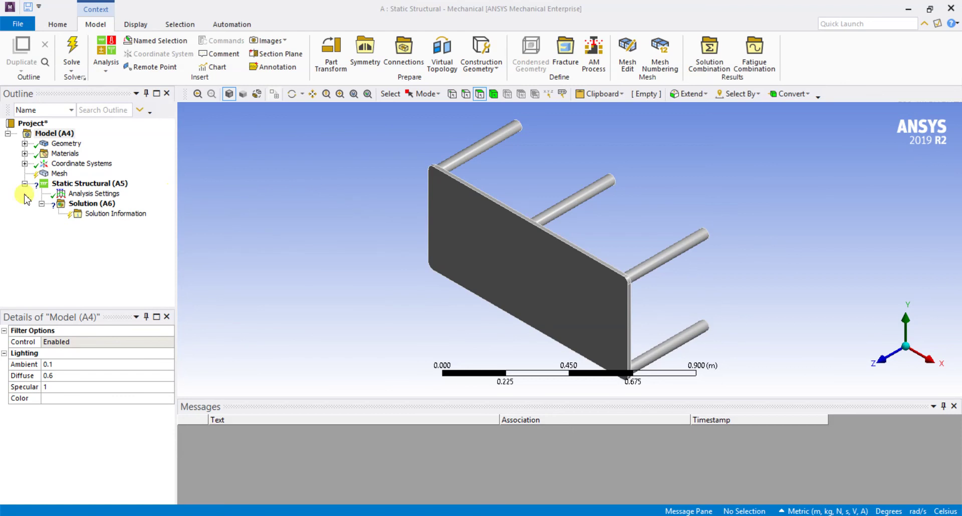
pyautogui.moveTo(398, 273); pyautogui.dragTo(460, 253, button='middle')
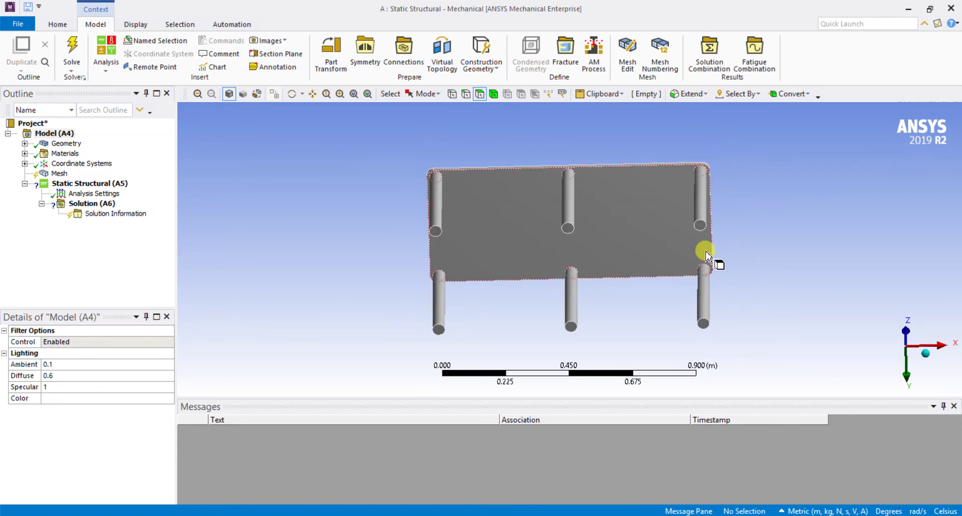
# Step: Check the available materials in the model tree and assign Polyethylene to the table body
pyautogui.click(24, 144)
pyautogui.click(76, 153)
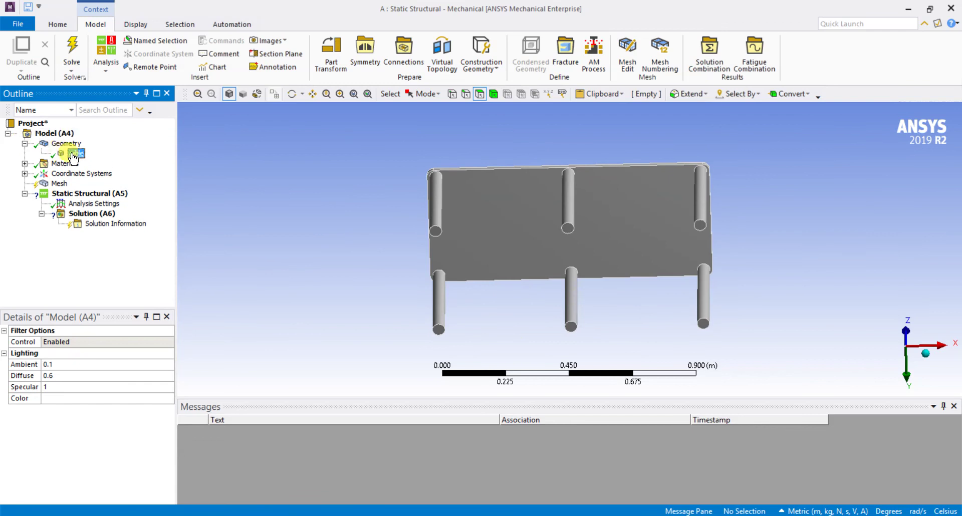
pyautogui.click(25, 163)
pyautogui.click(86, 173)
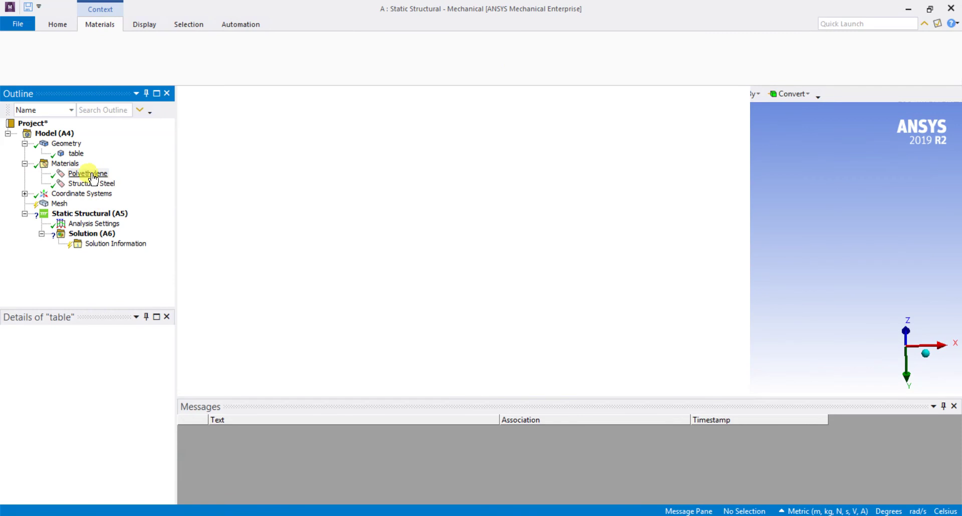
pyautogui.click(76, 154)
pyautogui.click(114, 423)
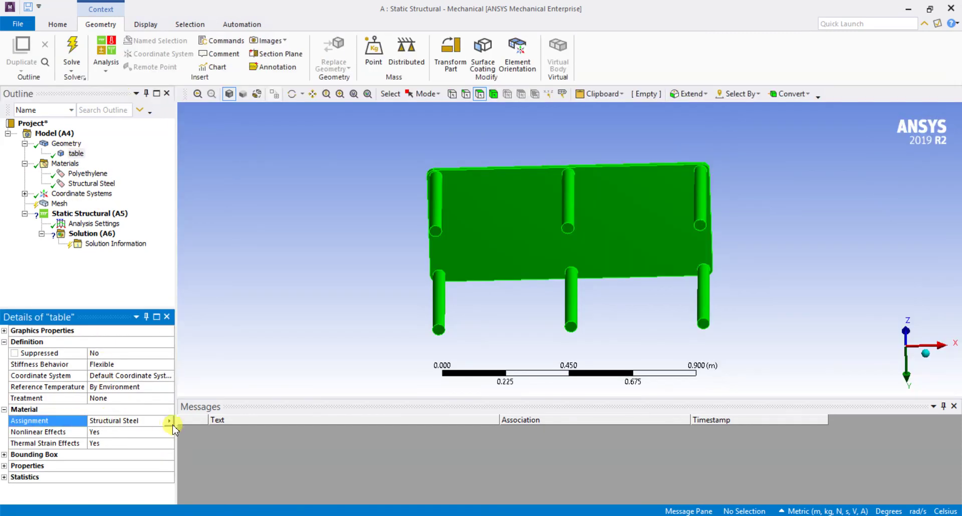
pyautogui.click(171, 423)
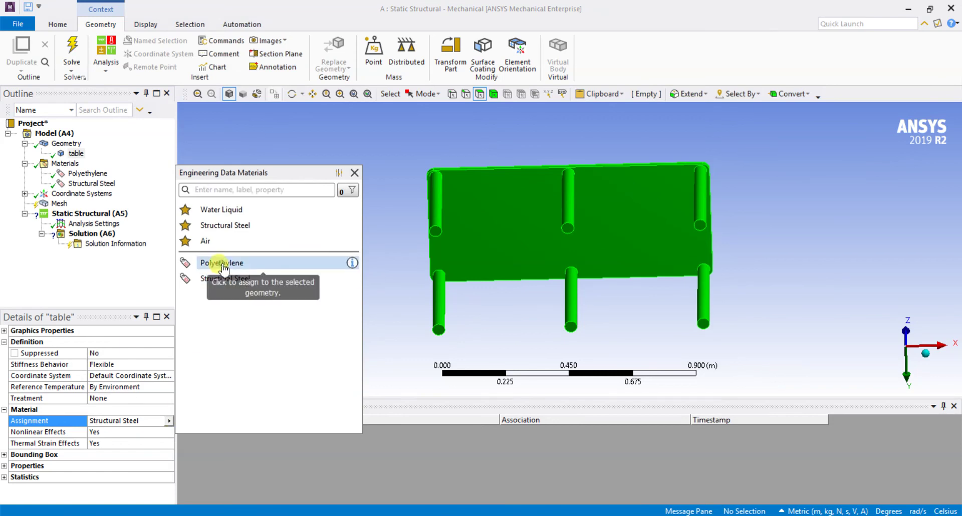
pyautogui.click(215, 258)
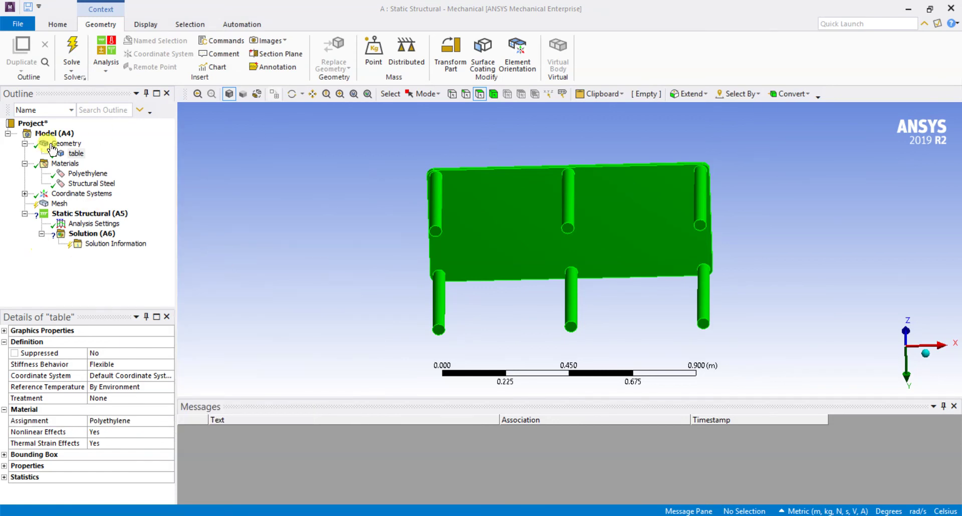
# Step: Set the mesh sizing resolution to 7
pyautogui.click(58, 203)
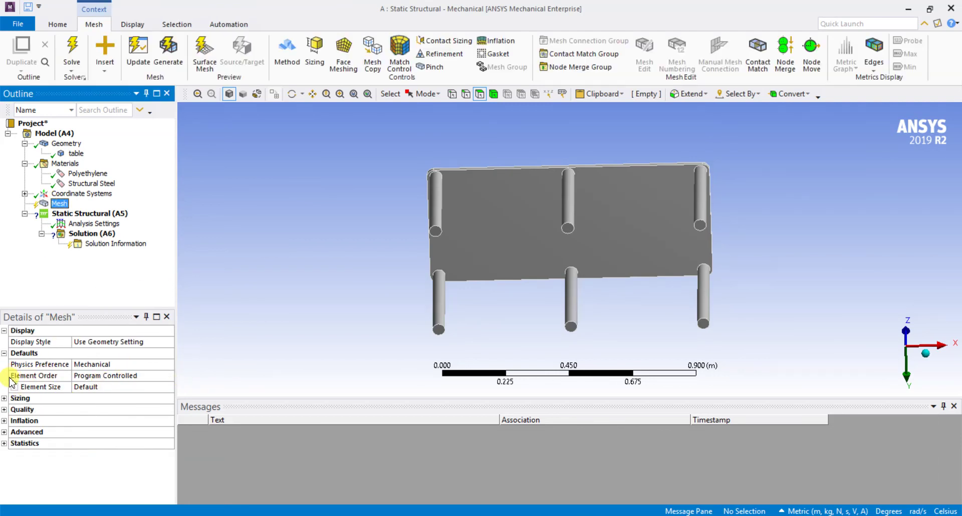
pyautogui.click(5, 398)
pyautogui.click(101, 420)
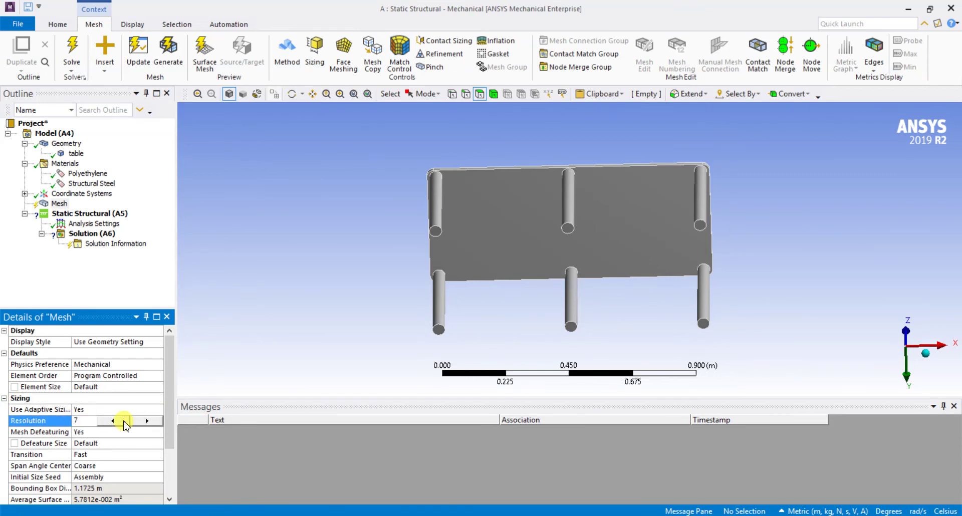
# Step: Set the mesh sizing resolution to 5 and generate the mesh for the table
pyautogui.click(104, 300)
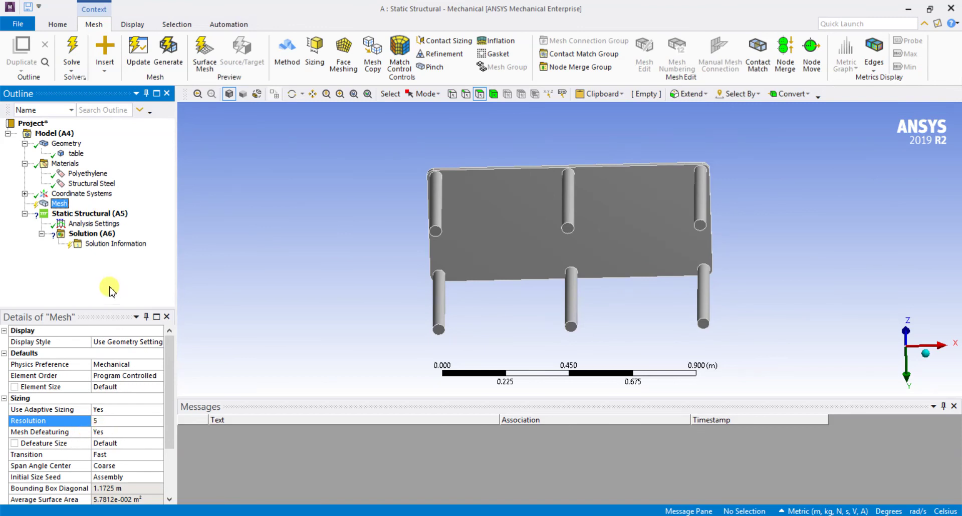
pyautogui.rightClick(58, 203)
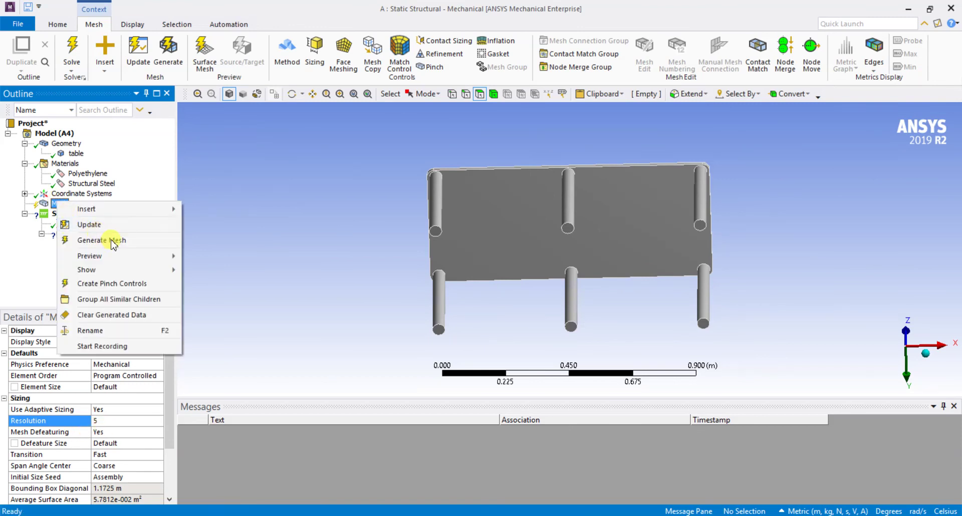
pyautogui.click(111, 241)
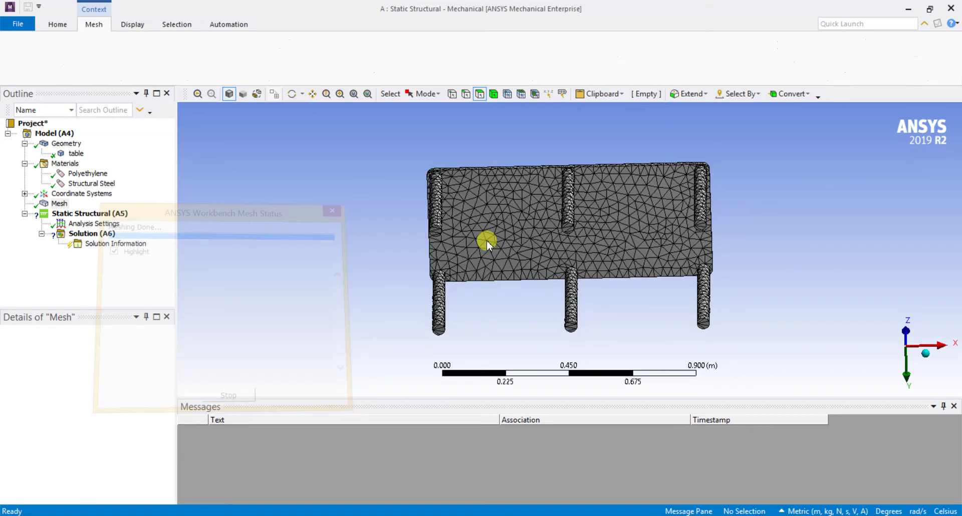
pyautogui.moveTo(407, 198); pyautogui.dragTo(182, 236, button='middle')
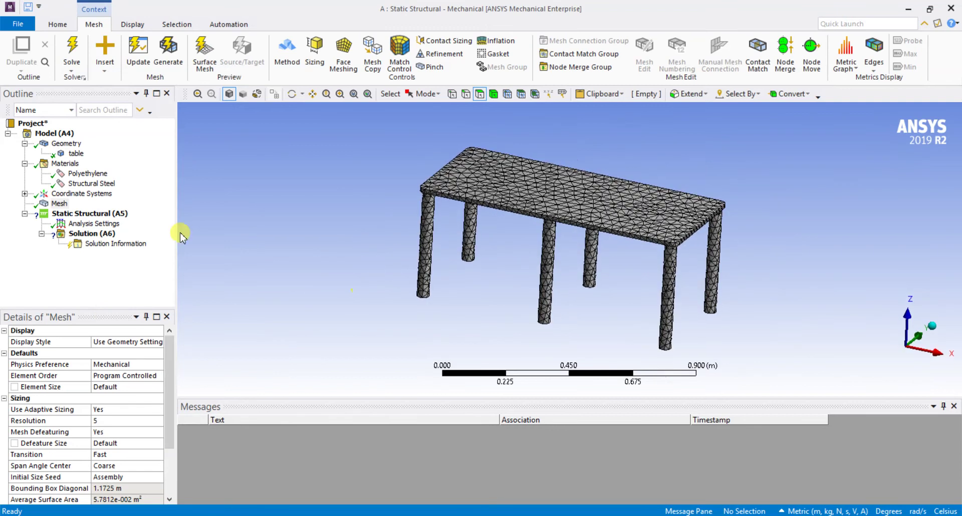
# Step: Add a Fixed Support and a Force to the Static Structural analysis
pyautogui.click(75, 214)
pyautogui.rightClick(77, 214)
pyautogui.moveTo(119, 220)
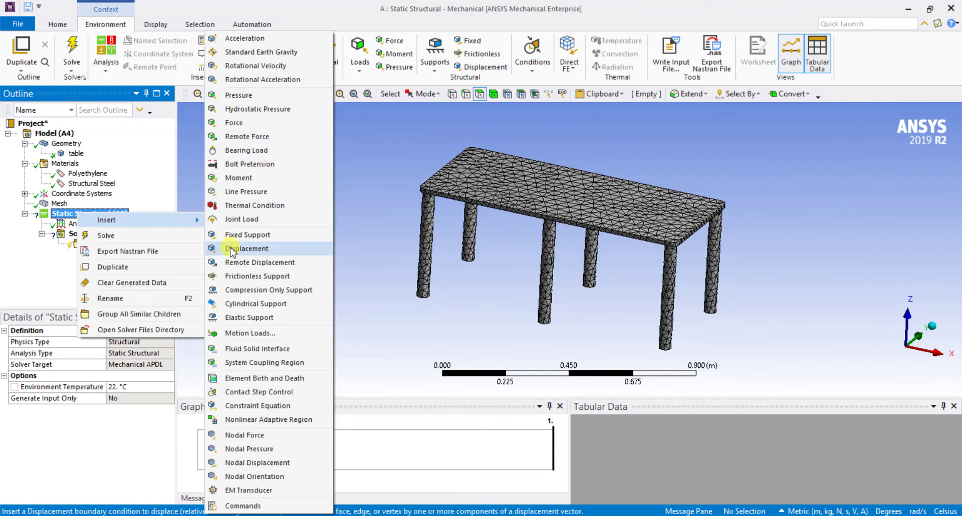
pyautogui.click(250, 235)
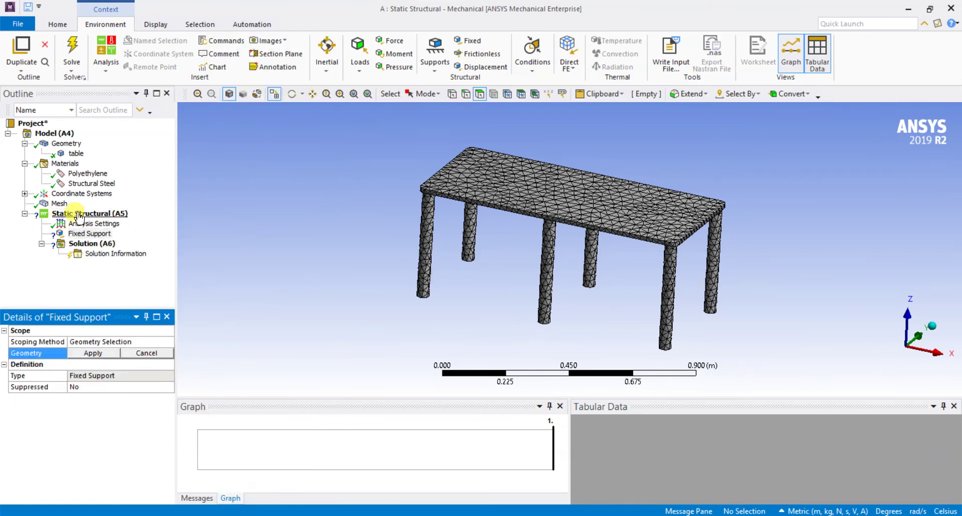
pyautogui.rightClick(78, 215)
pyautogui.moveTo(107, 220)
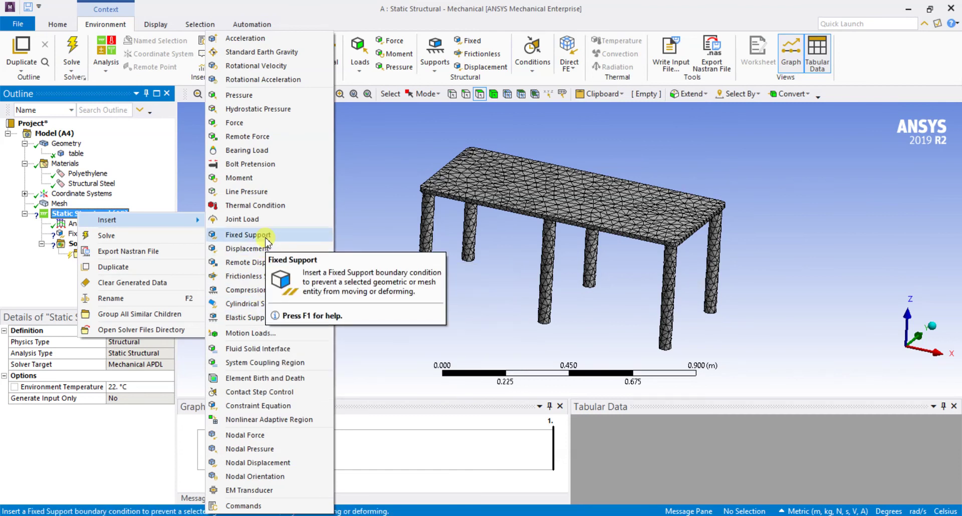
pyautogui.click(235, 123)
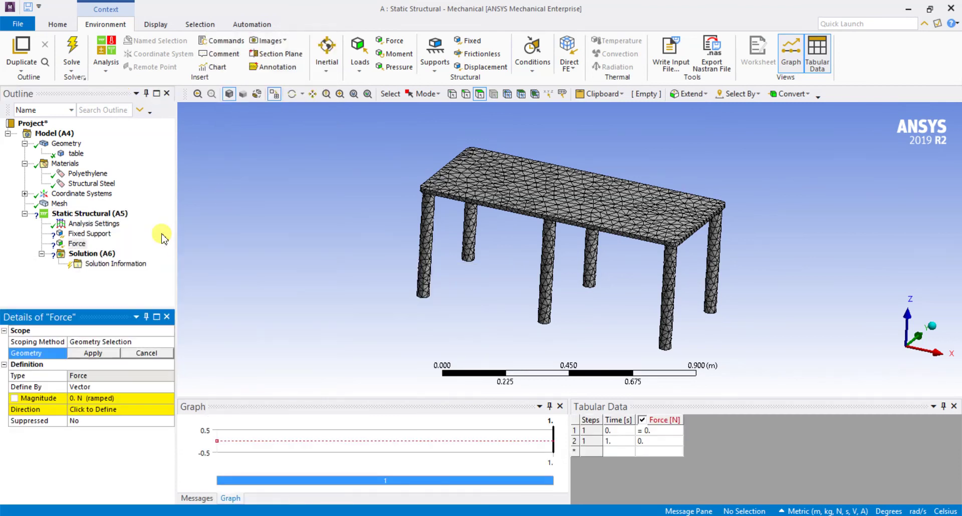
# Step: Scope the Fixed Support to the bottom end faces of all six table legs
pyautogui.click(87, 235)
pyautogui.moveTo(275, 288); pyautogui.dragTo(352, 182, button='middle')
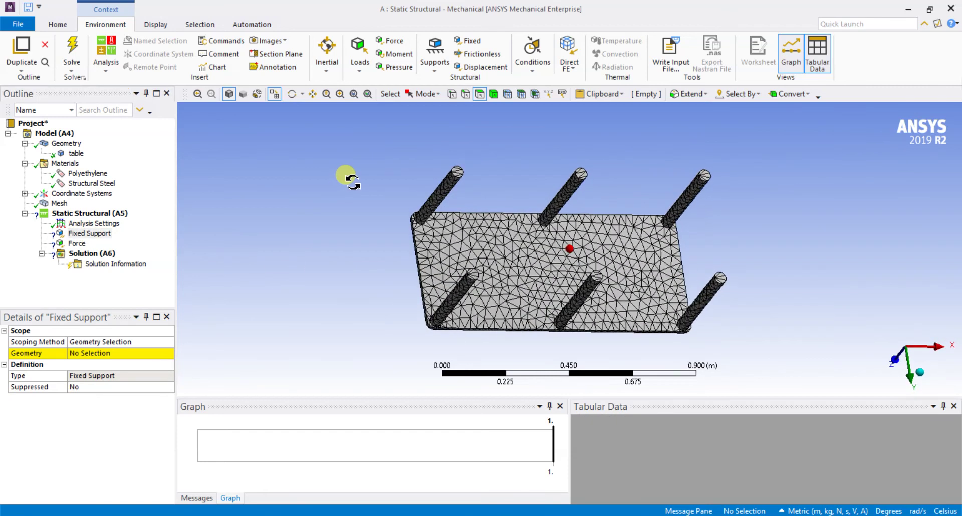
pyautogui.click(461, 176)
pyautogui.keyDown('ctrl'); pyautogui.click(580, 175); pyautogui.keyUp('ctrl')
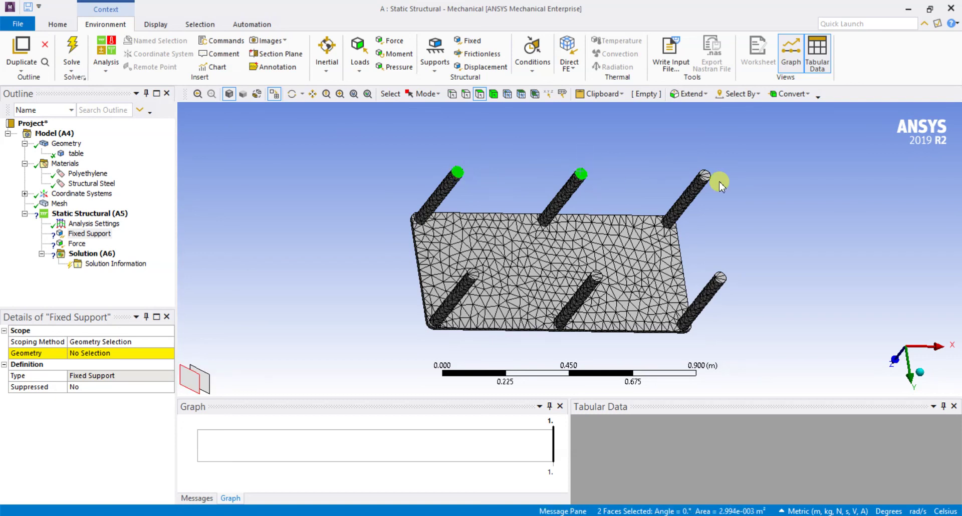
pyautogui.keyDown('ctrl'); pyautogui.click(706, 175); pyautogui.keyUp('ctrl')
pyautogui.keyDown('ctrl'); pyautogui.click(721, 281); pyautogui.keyUp('ctrl')
pyautogui.keyDown('ctrl'); pyautogui.click(598, 279); pyautogui.keyUp('ctrl')
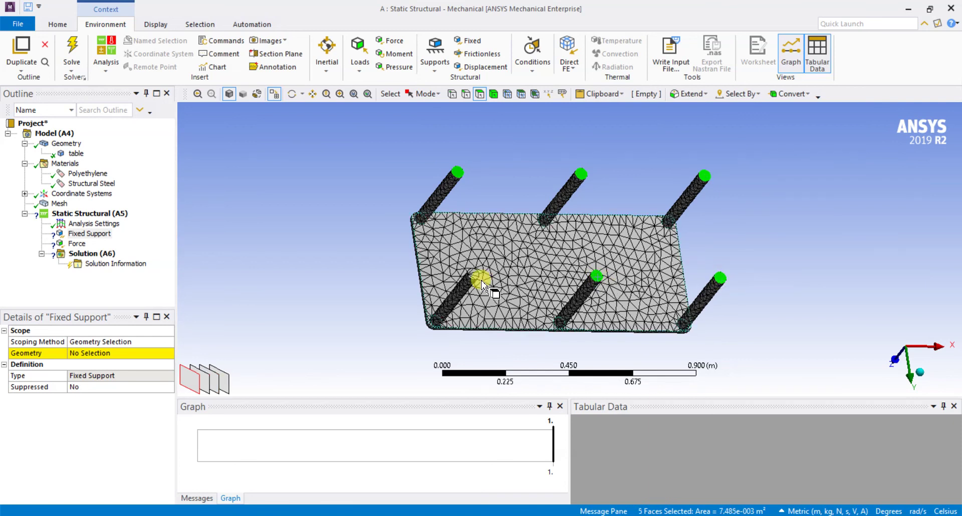
pyautogui.keyDown('ctrl'); pyautogui.click(475, 275); pyautogui.keyUp('ctrl')
pyautogui.click(72, 353)
pyautogui.click(84, 353)
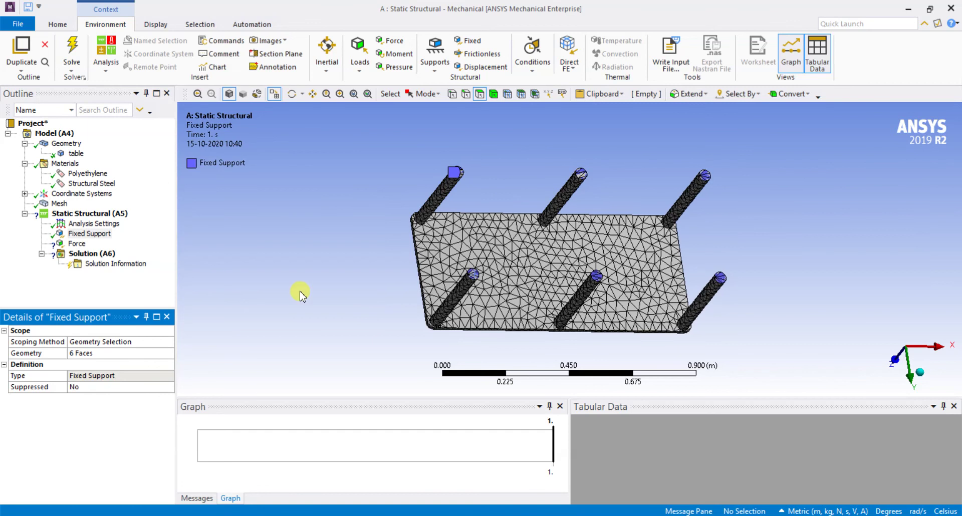
# Step: Scope the Force to the upper face of the tabletop
pyautogui.click(76, 244)
pyautogui.moveTo(329, 183); pyautogui.dragTo(330, 286, button='middle')
pyautogui.click(532, 215)
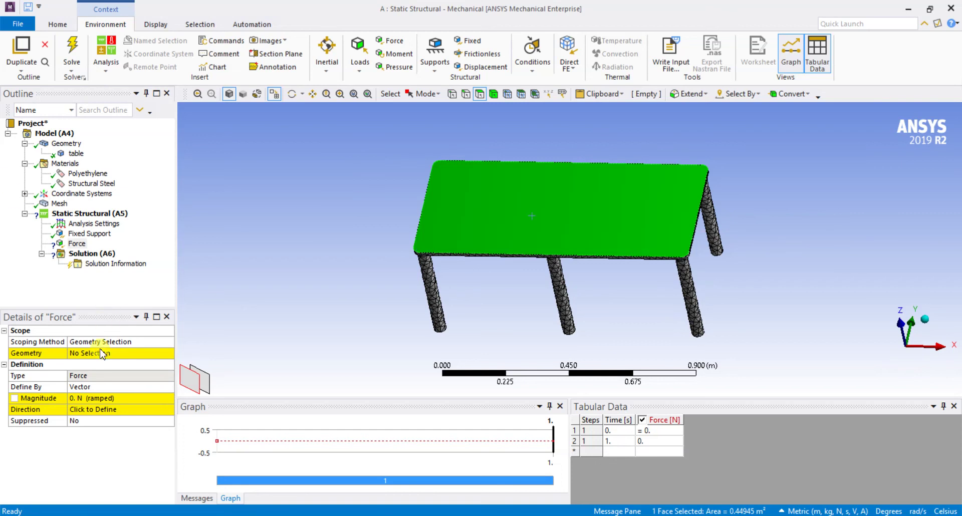
pyautogui.click(83, 353)
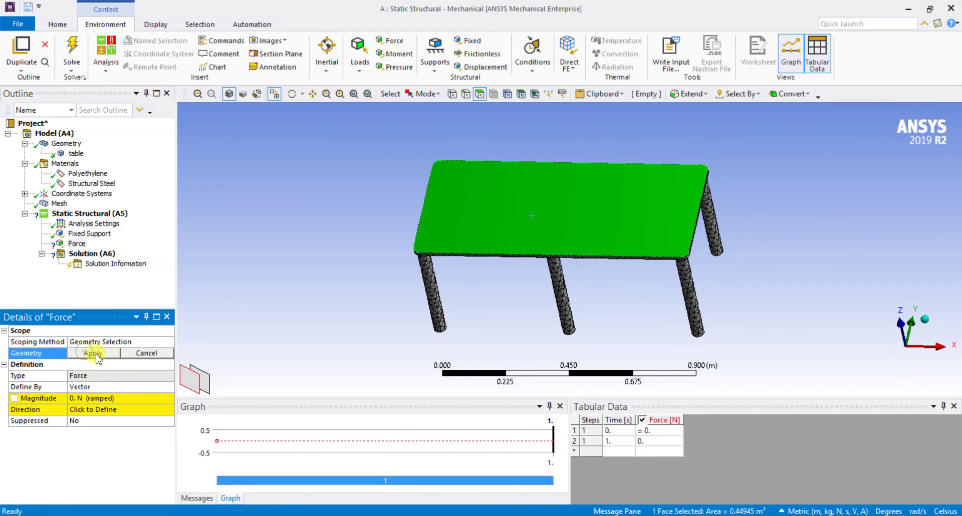
pyautogui.click(80, 353)
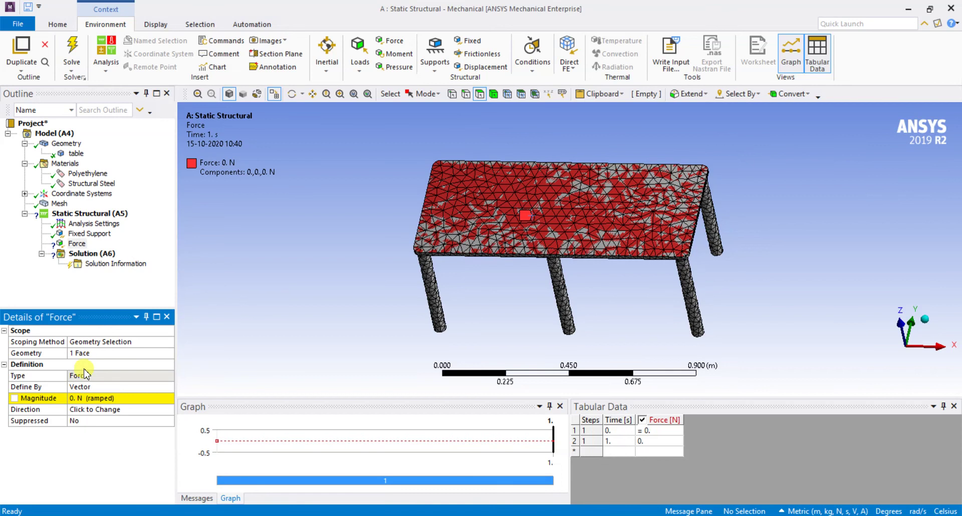
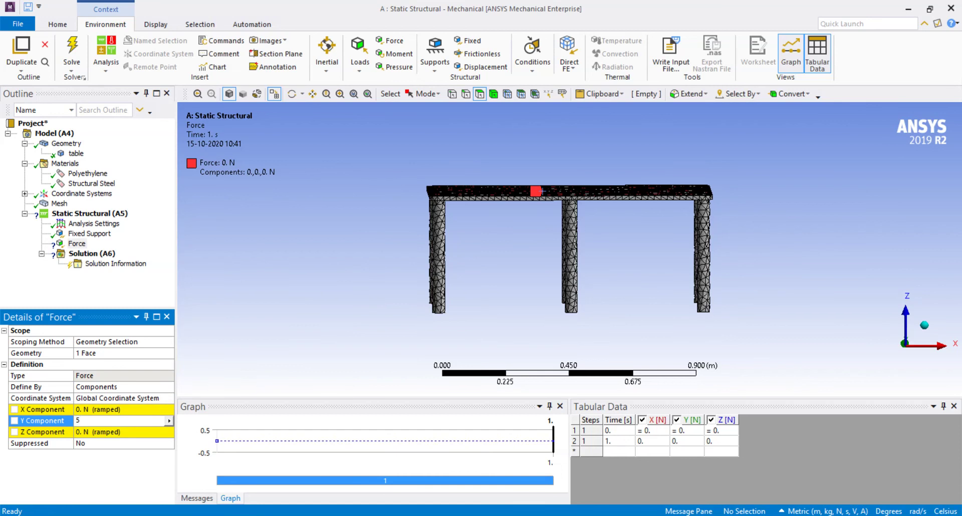
# Step: Try a force Y component of 5000 N, check its direction on the table, and reset the component to 0 N
pyautogui.press('Return')
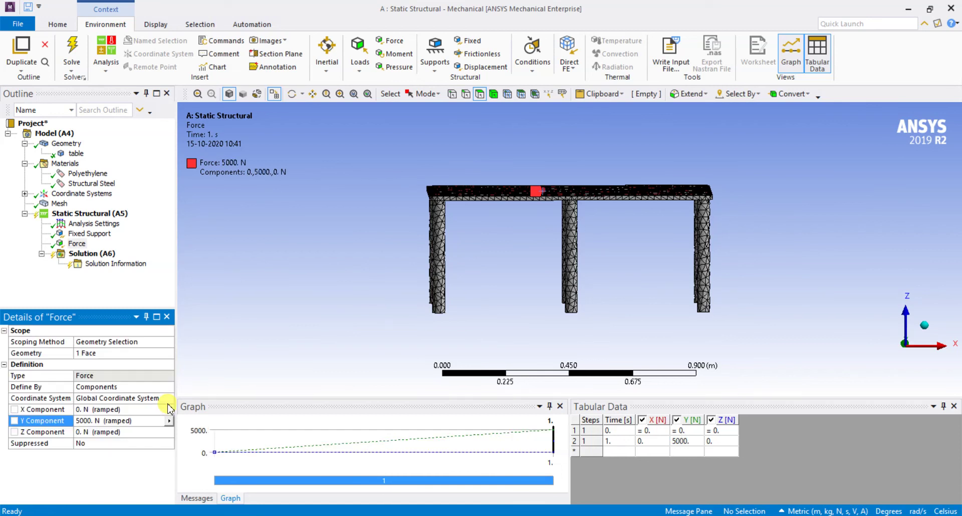
pyautogui.moveTo(550, 251)
pyautogui.mouseDown(button='middle')
pyautogui.moveTo(547, 241)
pyautogui.moveTo(529, 275)
pyautogui.moveTo(542, 243)
pyautogui.moveTo(550, 256)
pyautogui.mouseUp(button='middle')
pyautogui.click(110, 421)
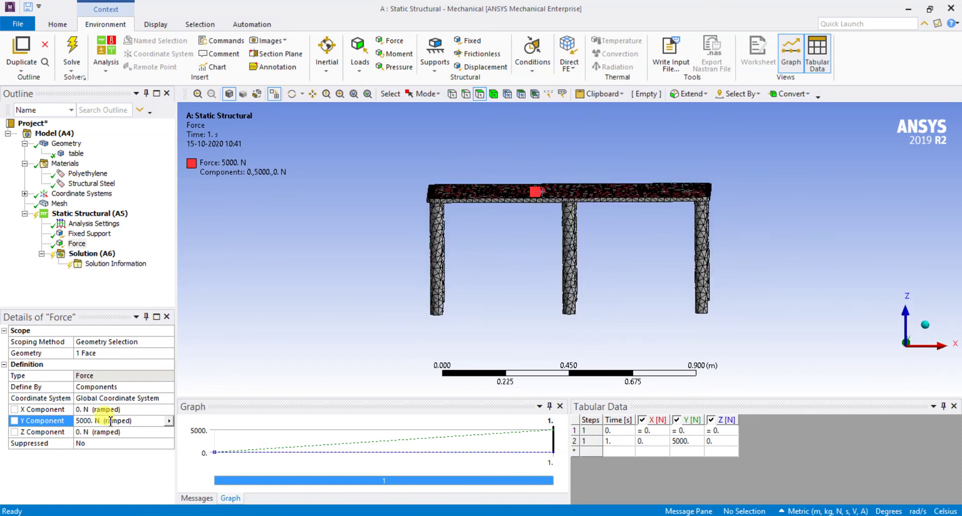
pyautogui.click(99, 421)
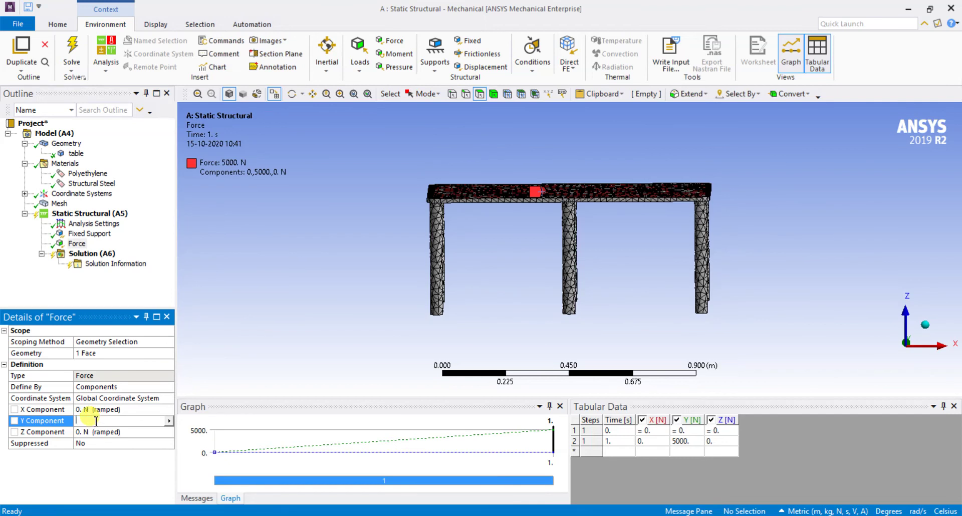
pyautogui.write('0')
pyautogui.click(79, 414)
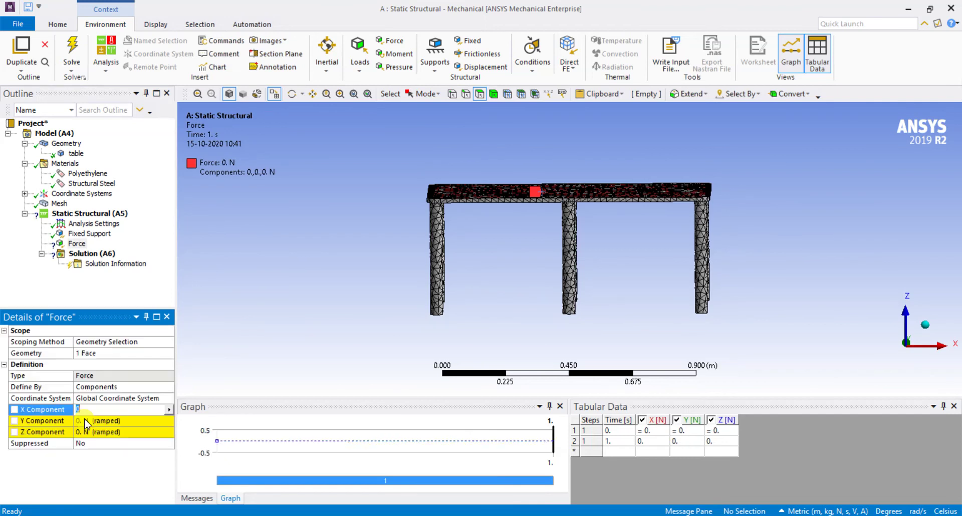
# Step: Set the force's Z component to -5000 N so that it acts downward on the tabletop
pyautogui.click(83, 432)
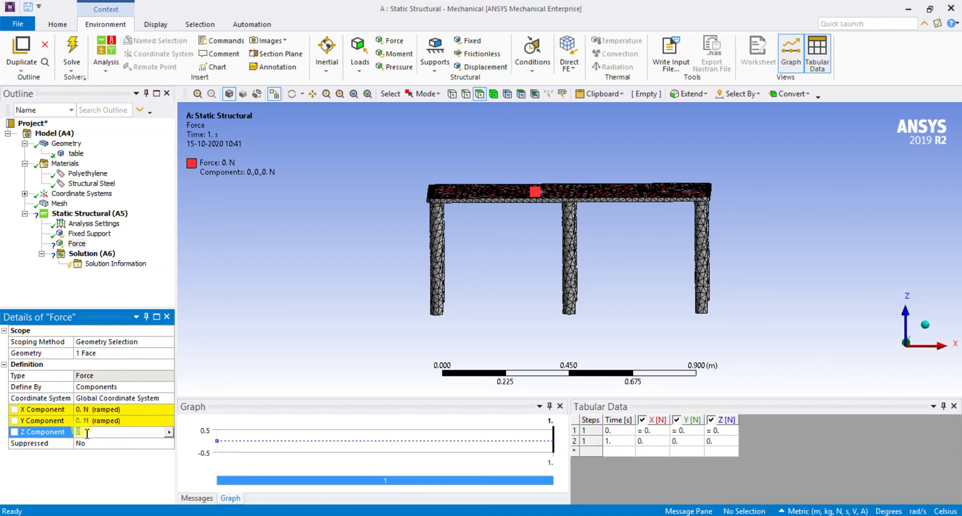
pyautogui.press('Return')
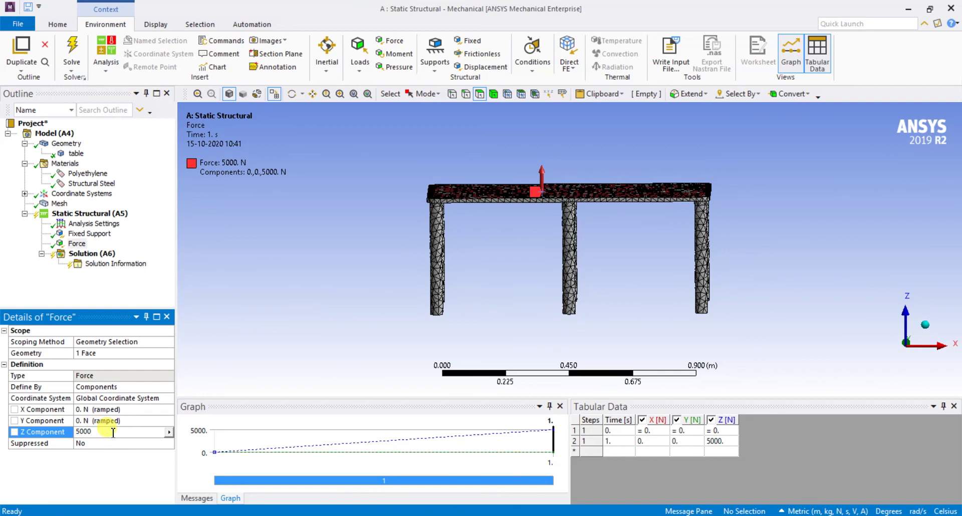
pyautogui.click(496, 296)
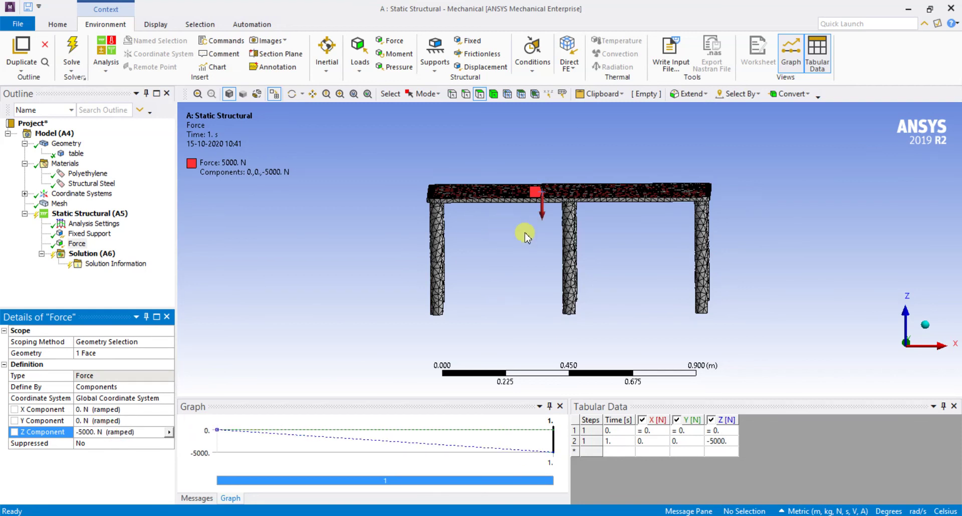
# Step: Add a Total Deformation result to the Solution
pyautogui.click(92, 254)
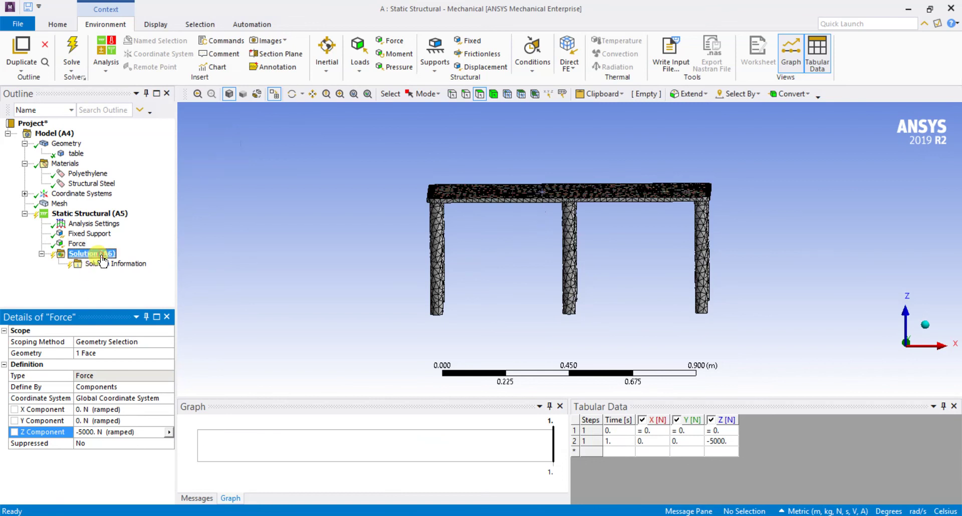
pyautogui.rightClick(105, 256)
pyautogui.moveTo(134, 263)
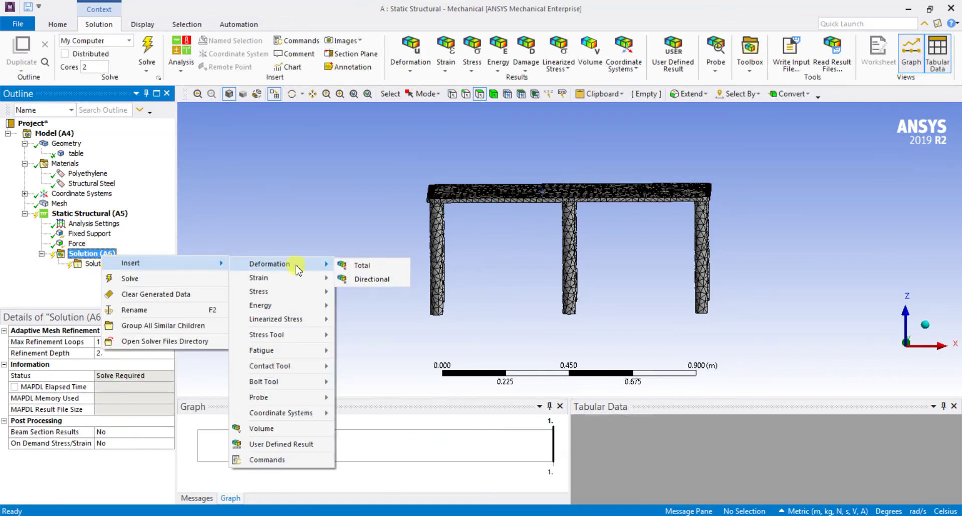
pyautogui.click(350, 264)
# Step: Add equivalent (von-Mises) strain and equivalent (von-Mises) stress results to the Solution
pyautogui.rightClick(107, 255)
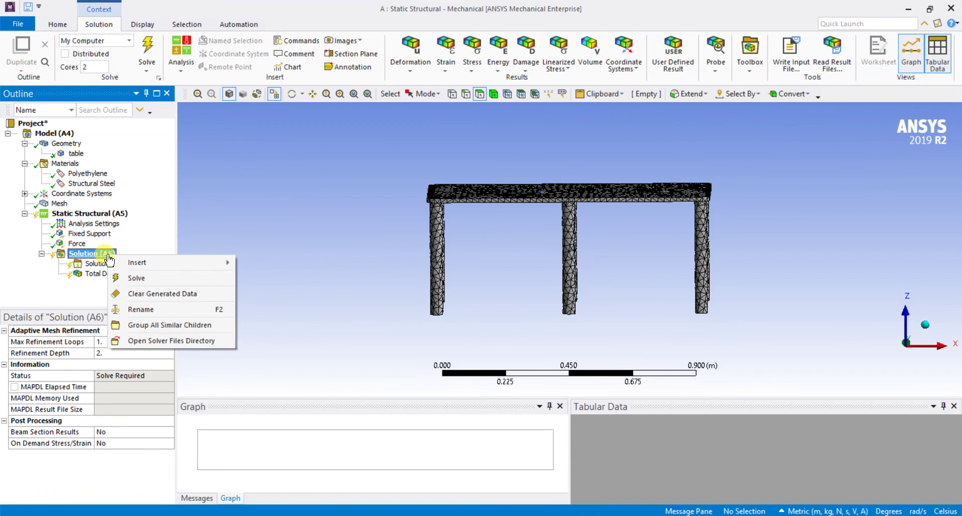
pyautogui.moveTo(133, 262)
pyautogui.moveTo(270, 277)
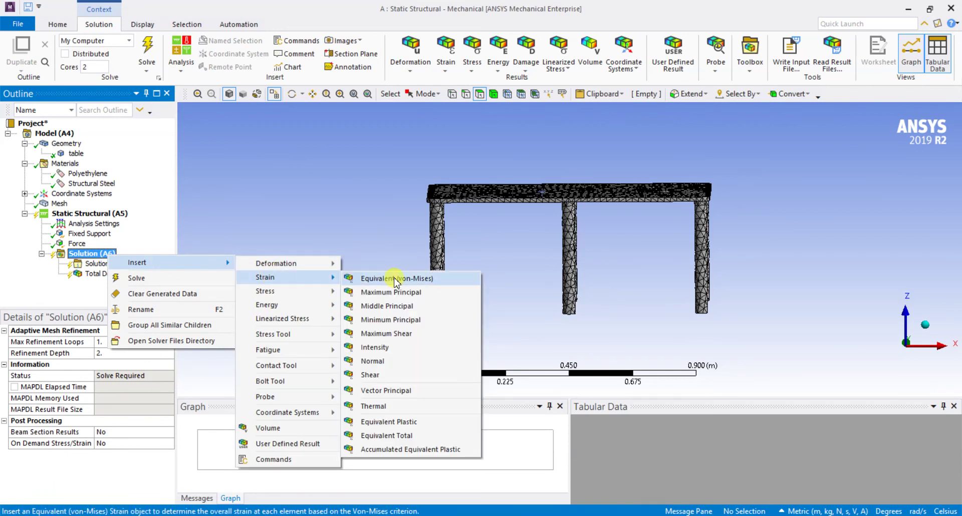
pyautogui.click(396, 290)
pyautogui.rightClick(91, 255)
pyautogui.moveTo(131, 263)
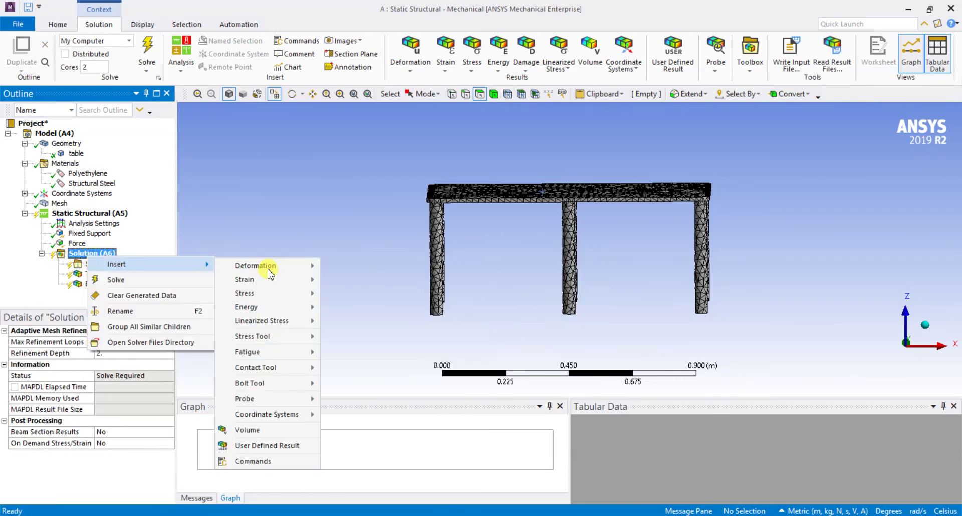
pyautogui.moveTo(273, 292)
pyautogui.click(351, 295)
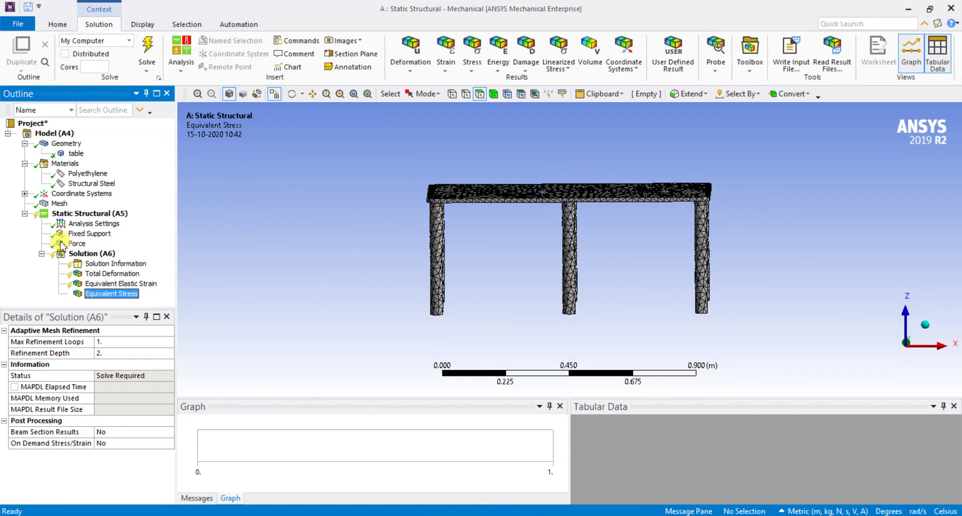
# Step: Solve the static structural analysis for the requested results
pyautogui.rightClick(103, 254)
pyautogui.press('Escape')
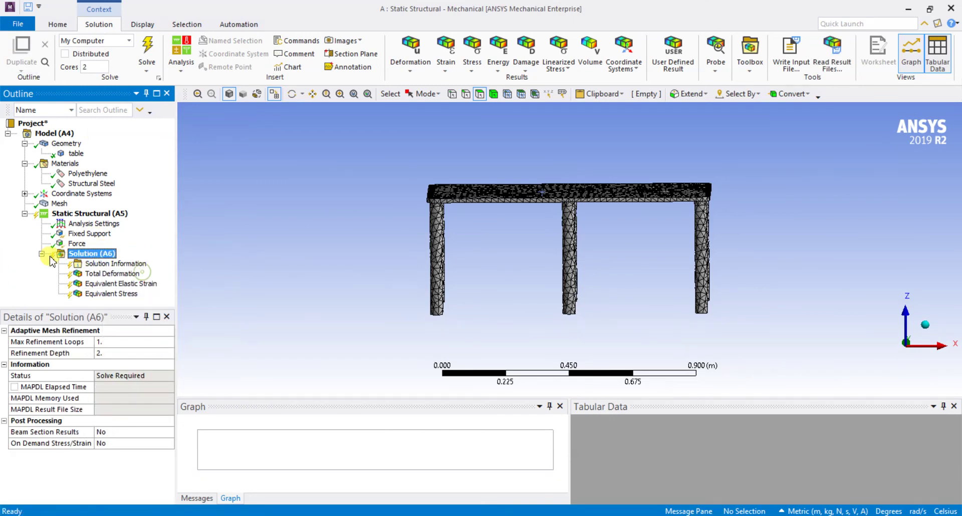
pyautogui.press('F5')
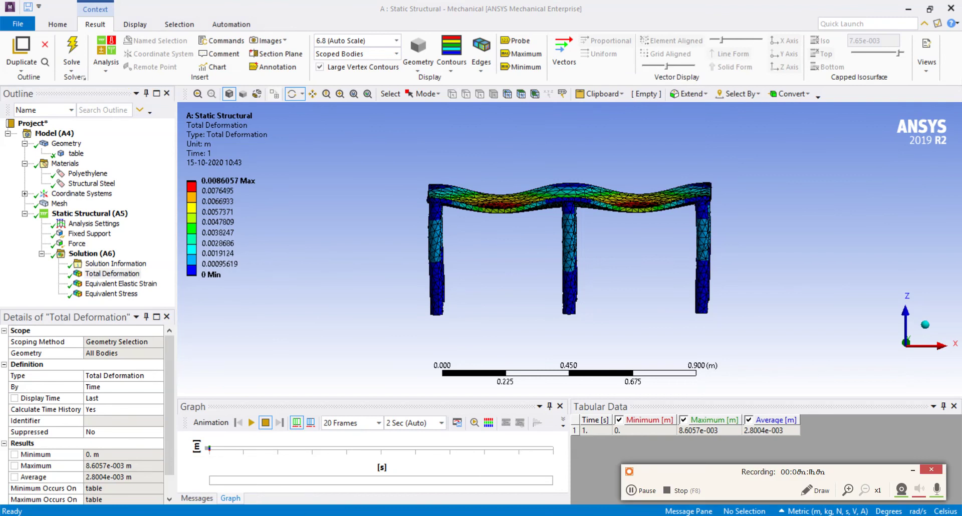
pyautogui.click(911, 470)
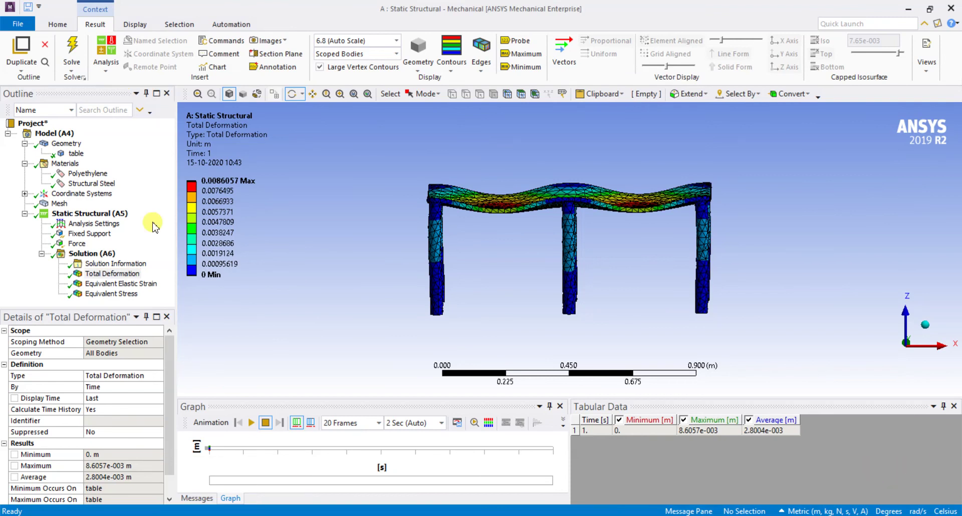
# Step: Review the Total Deformation, Equivalent Elastic Strain and Equivalent Stress plots, ending on the Total Deformation result
pyautogui.click(111, 275)
pyautogui.click(112, 284)
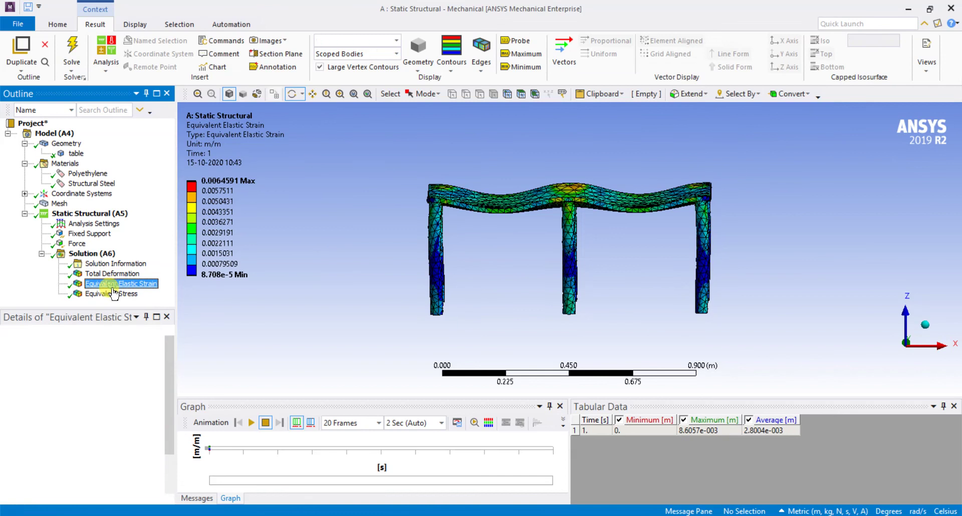
pyautogui.click(114, 293)
pyautogui.click(111, 274)
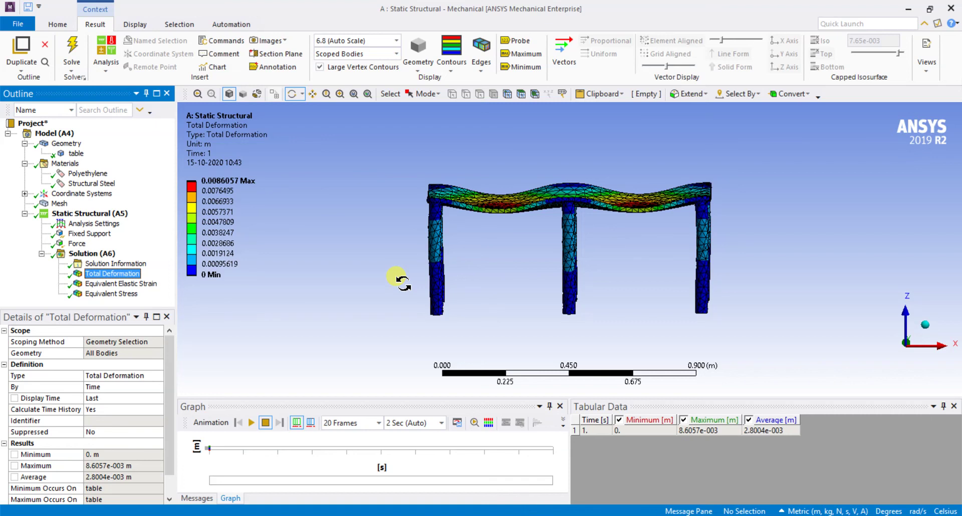
pyautogui.press('super+r')
pyautogui.press('Return')
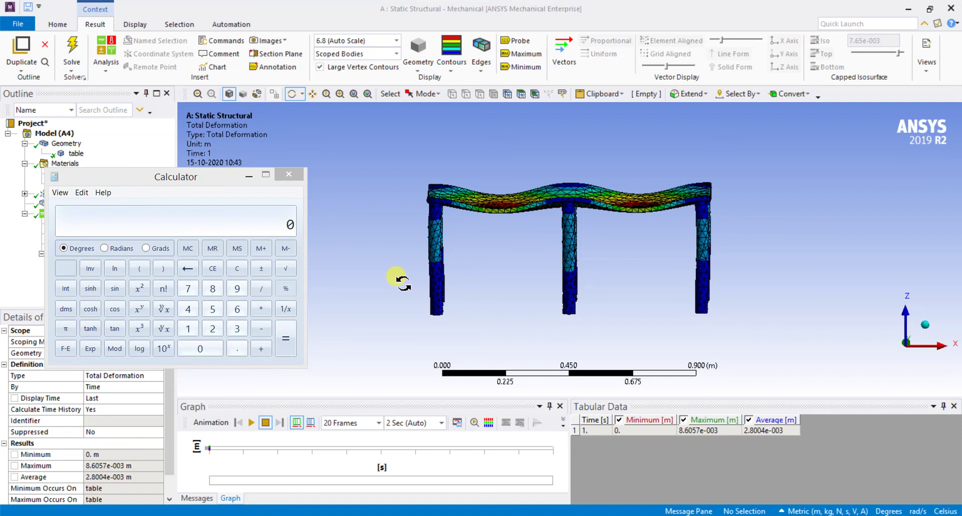
pyautogui.click(174, 179)
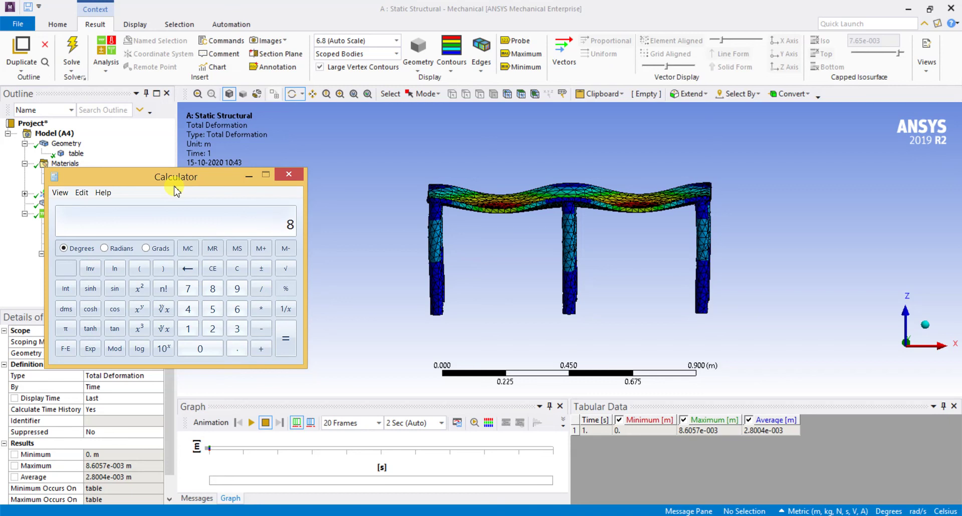
pyautogui.click(299, 176)
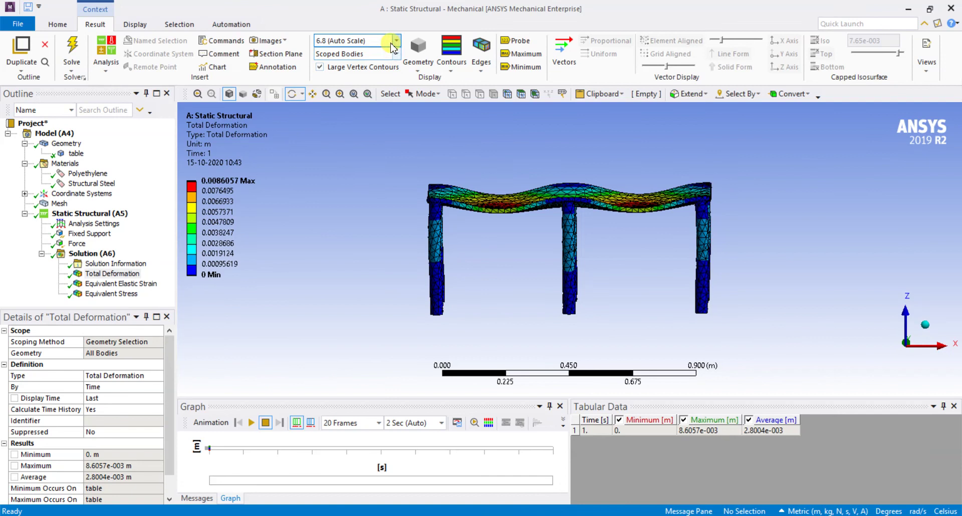
# Step: Set the displayed scale of the Total Deformation result to 1.0 (True Scale) and view the table from its side
pyautogui.click(399, 42)
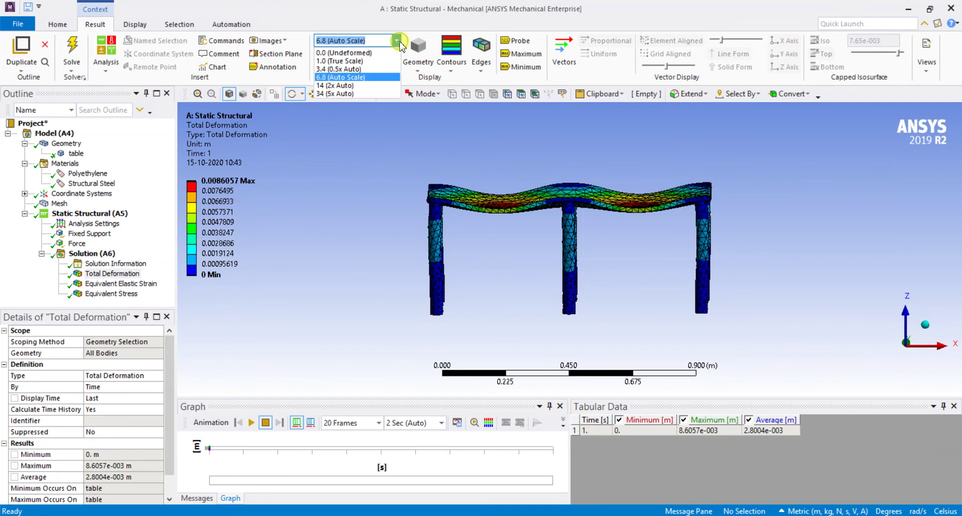
pyautogui.click(351, 61)
pyautogui.moveTo(489, 237); pyautogui.dragTo(431, 186)
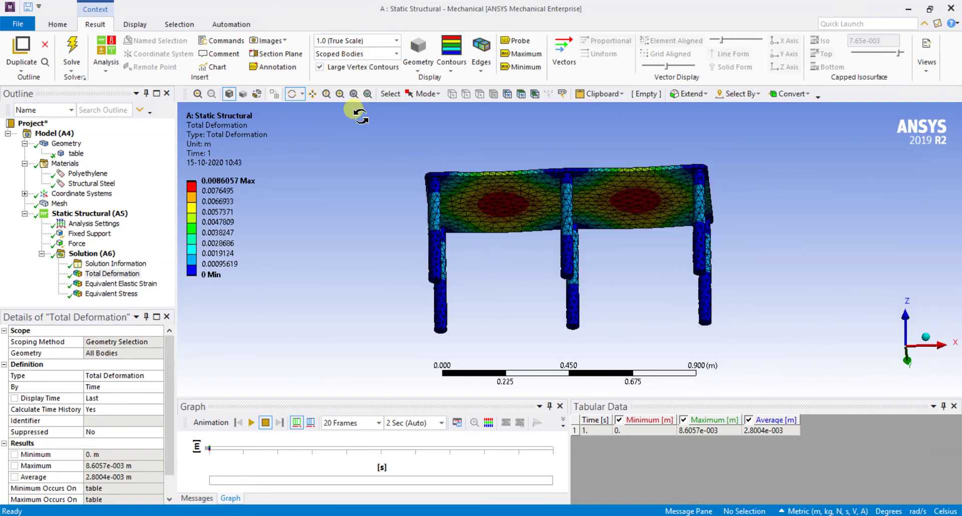
pyautogui.moveTo(376, 132); pyautogui.dragTo(488, 191)
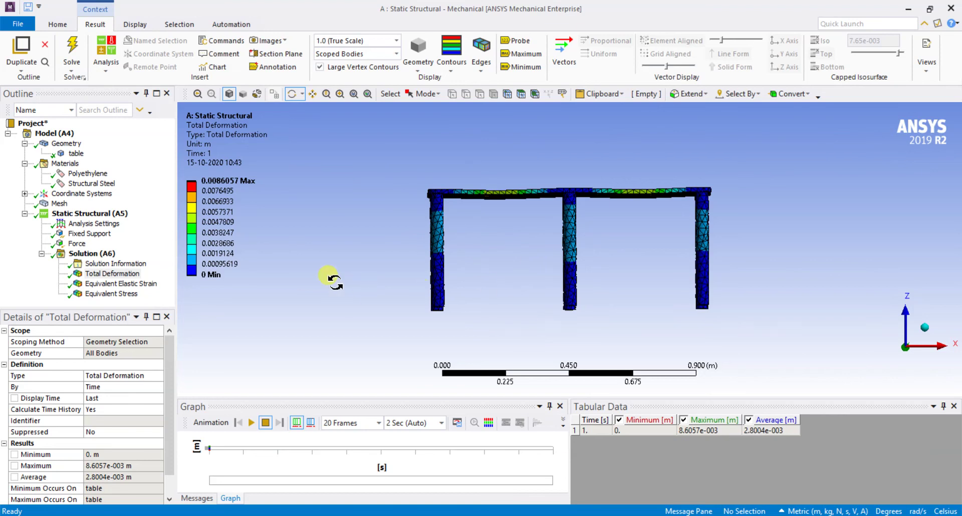
# Step: Examine the true-scale deformation from standard views, along with the Equivalent Elastic Strain and Equivalent Stress plots
pyautogui.rightClick(370, 266)
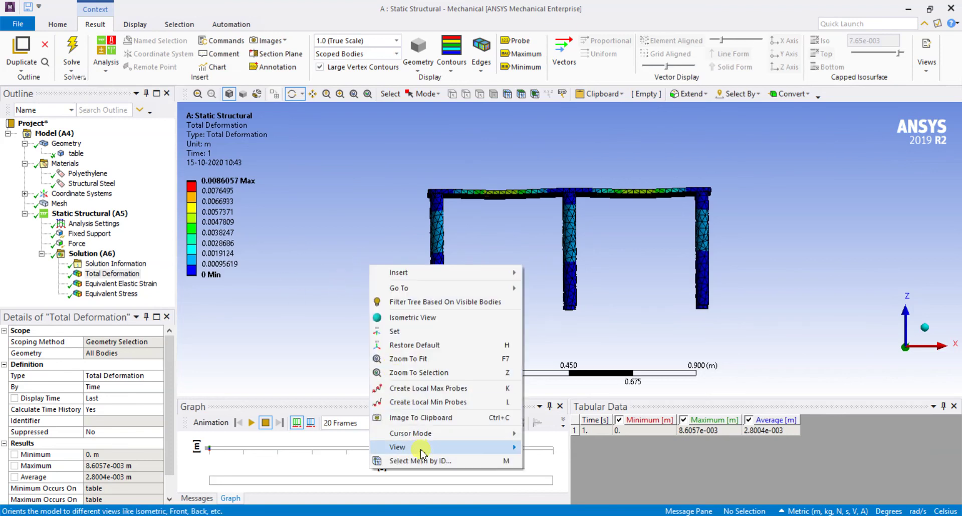
pyautogui.moveTo(421, 452)
pyautogui.click(550, 437)
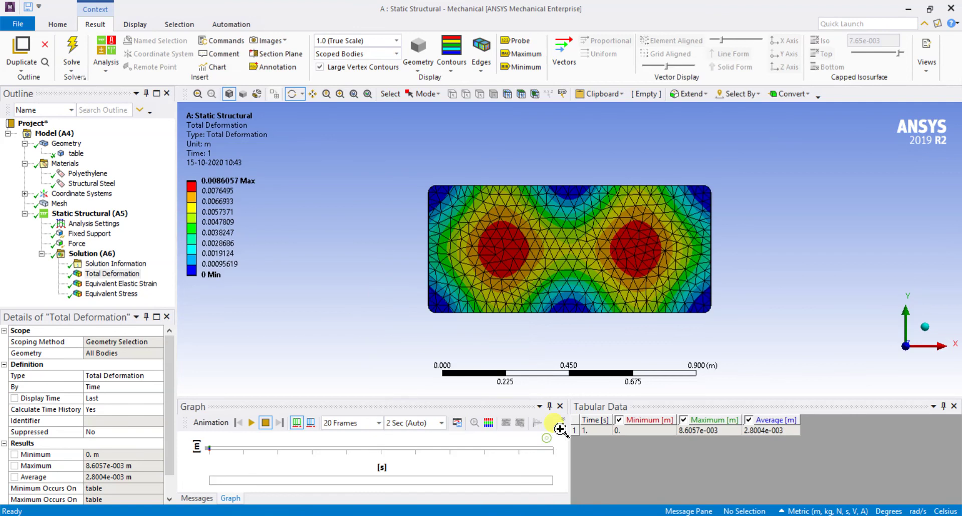
pyautogui.rightClick(333, 275)
pyautogui.moveTo(390, 455)
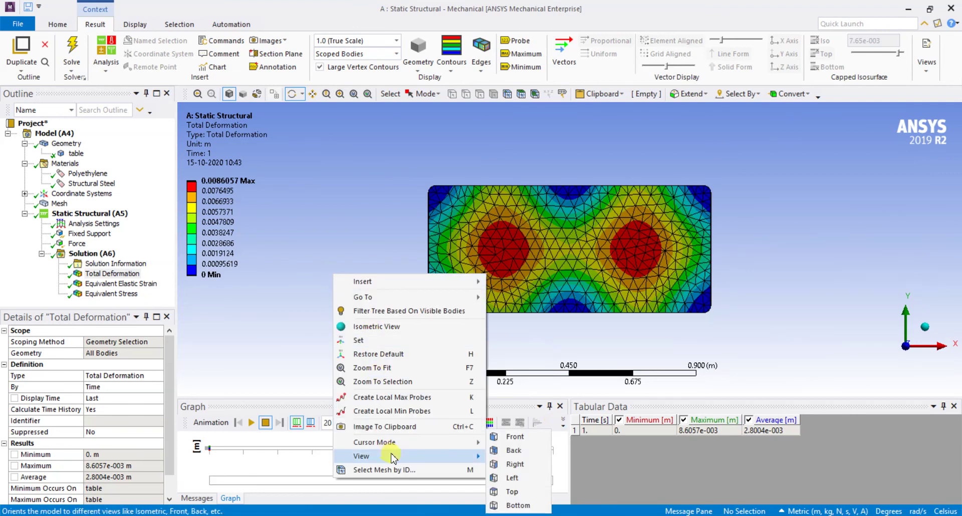
pyautogui.click(512, 491)
pyautogui.moveTo(746, 298); pyautogui.dragTo(718, 166)
pyautogui.click(148, 284)
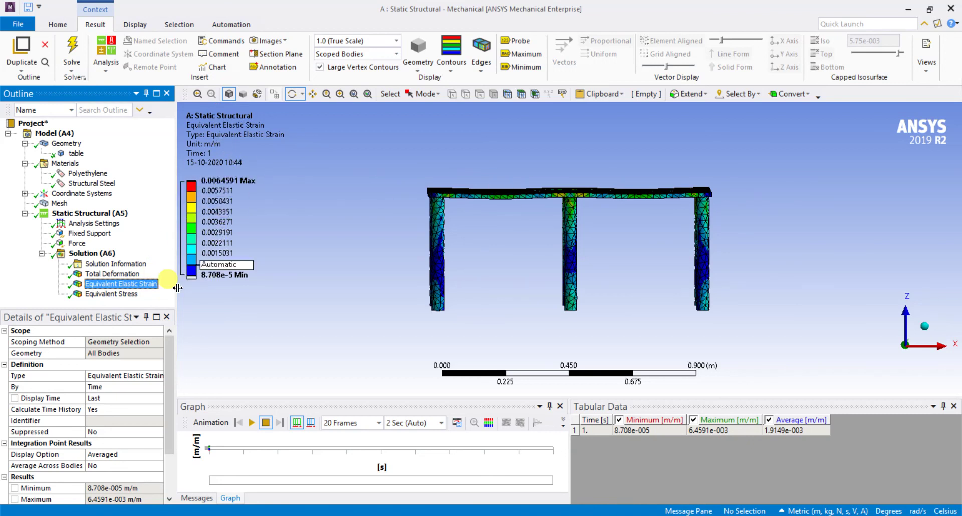
pyautogui.click(132, 297)
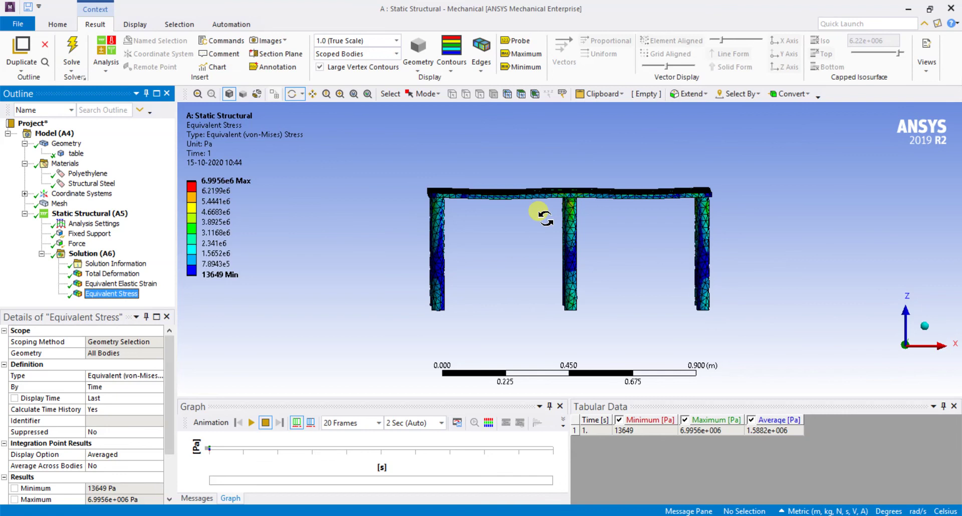
# Step: Change the material assignment of the table body to Structural Steel
pyautogui.click(91, 183)
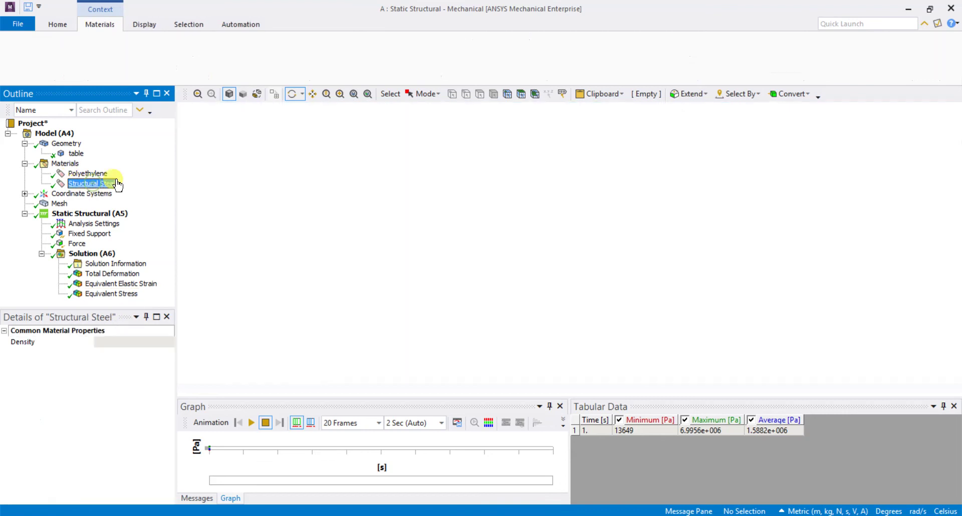
pyautogui.click(76, 153)
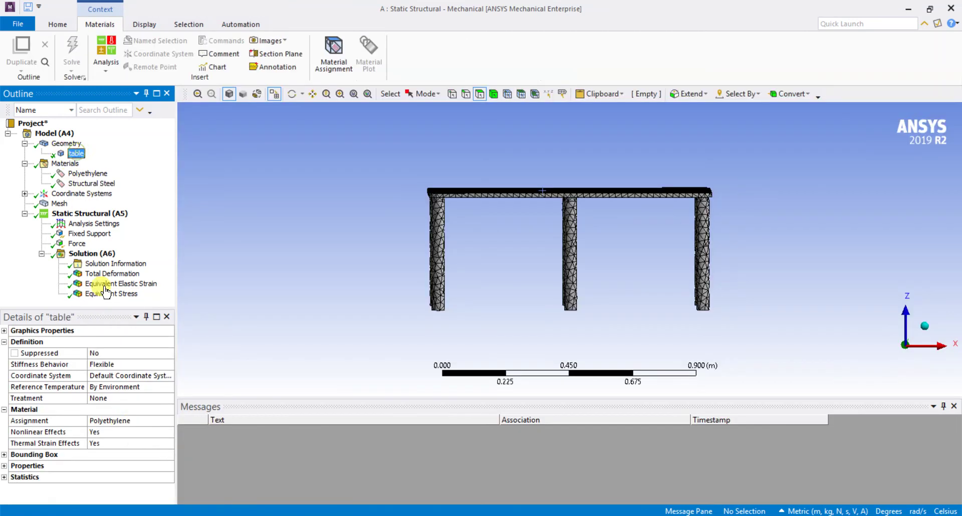
pyautogui.click(134, 421)
pyautogui.click(170, 421)
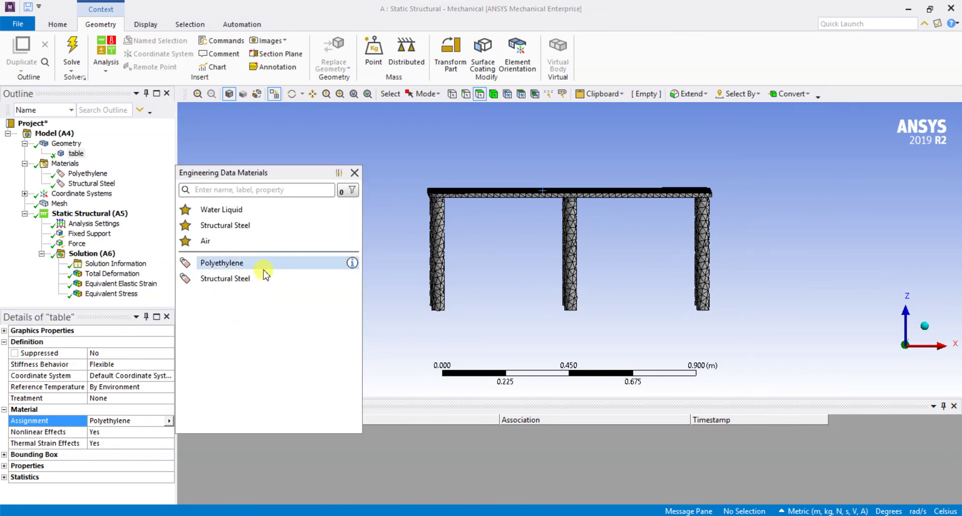
pyautogui.click(232, 280)
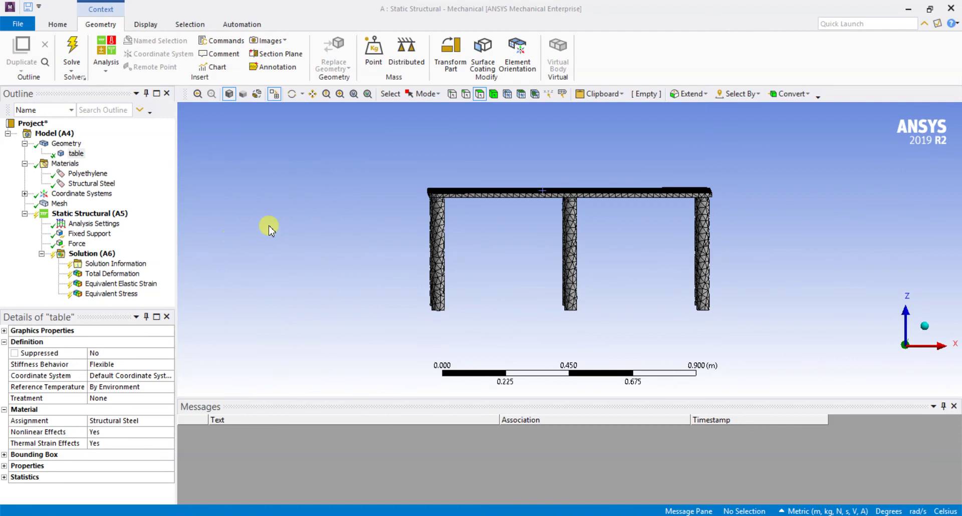
# Step: Regenerate the mesh and solve the static structural analysis with the steel table
pyautogui.rightClick(63, 202)
pyautogui.click(108, 242)
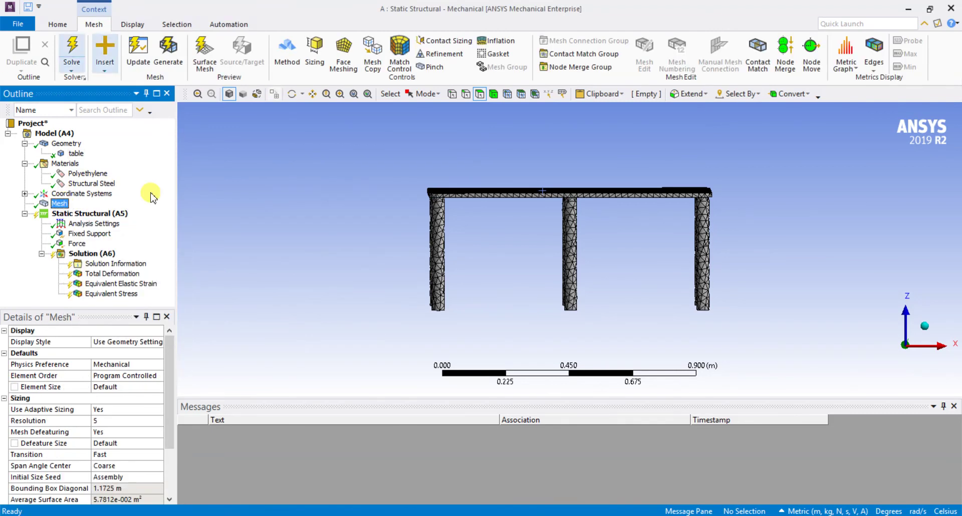
pyautogui.rightClick(93, 253)
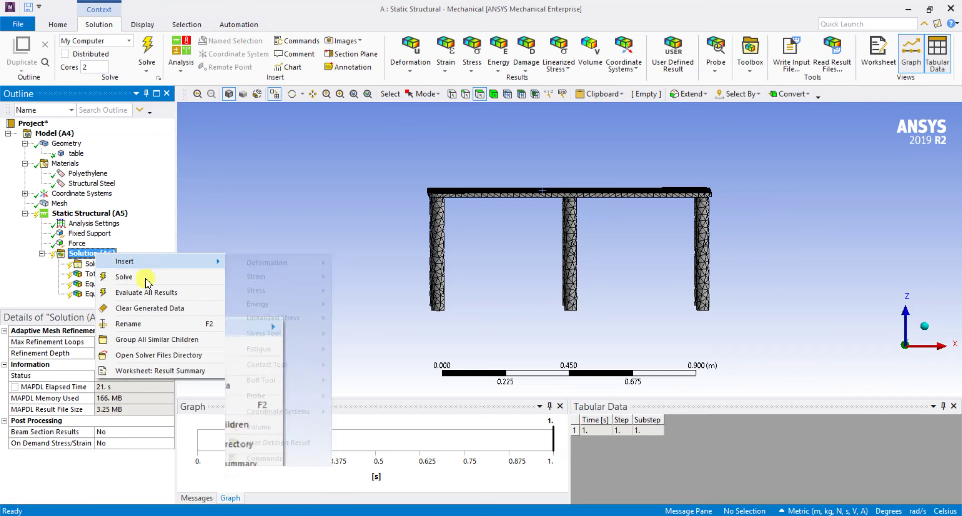
pyautogui.click(125, 277)
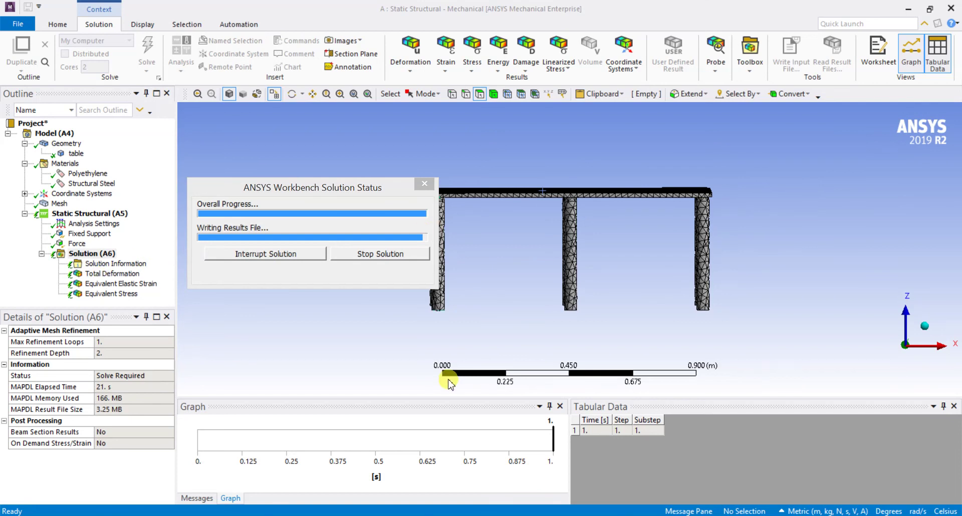
# Step: Review the steel table's Total Deformation, Equivalent Elastic Strain and Equivalent Stress plots, ending on the Total Deformation result
pyautogui.click(124, 274)
pyautogui.moveTo(337, 258); pyautogui.dragTo(321, 279, button='middle')
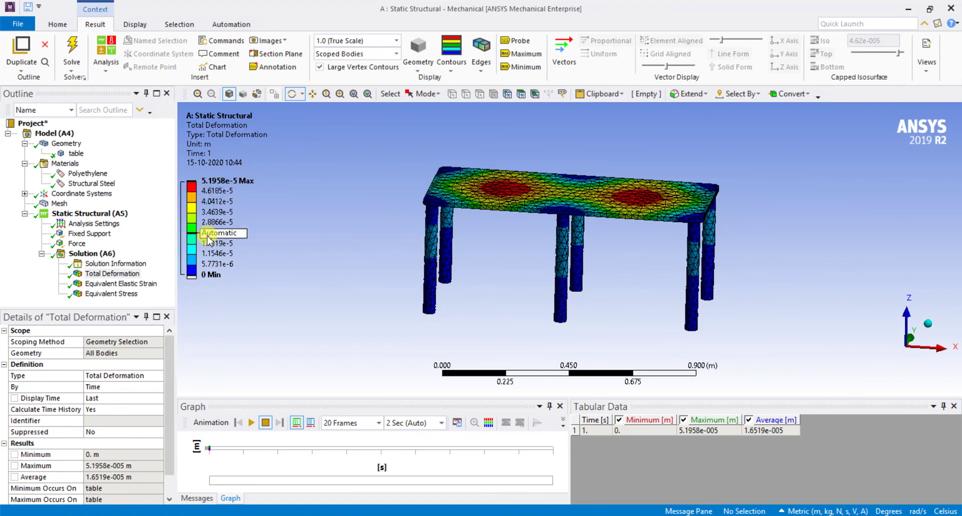
pyautogui.click(119, 285)
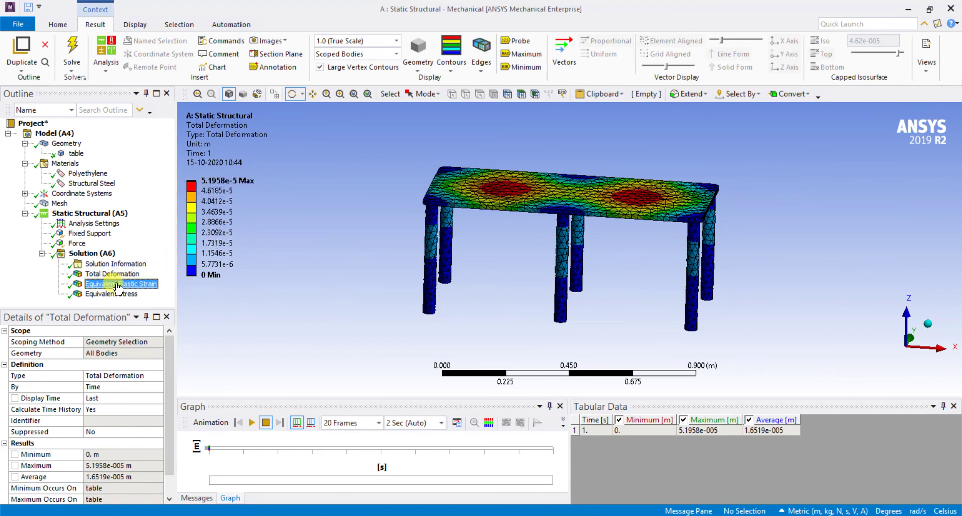
pyautogui.click(111, 294)
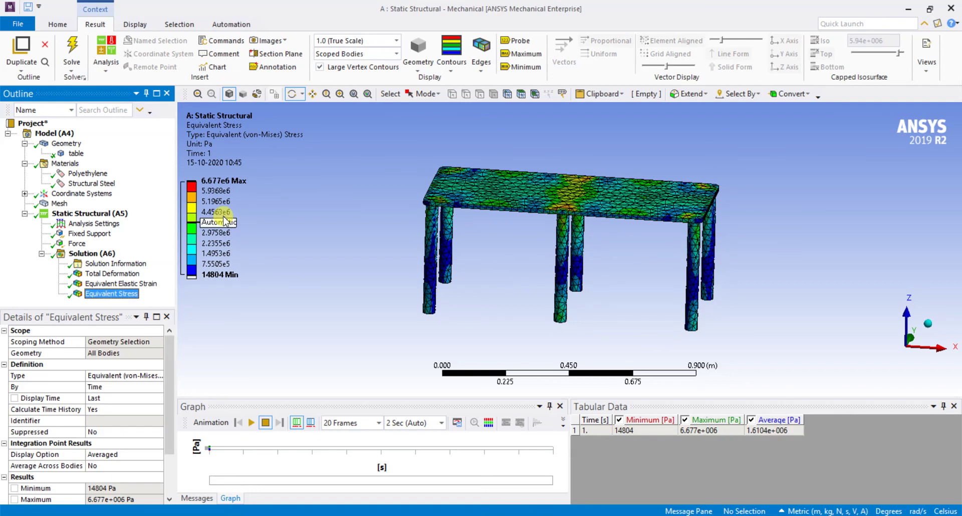
pyautogui.click(141, 283)
pyautogui.click(114, 273)
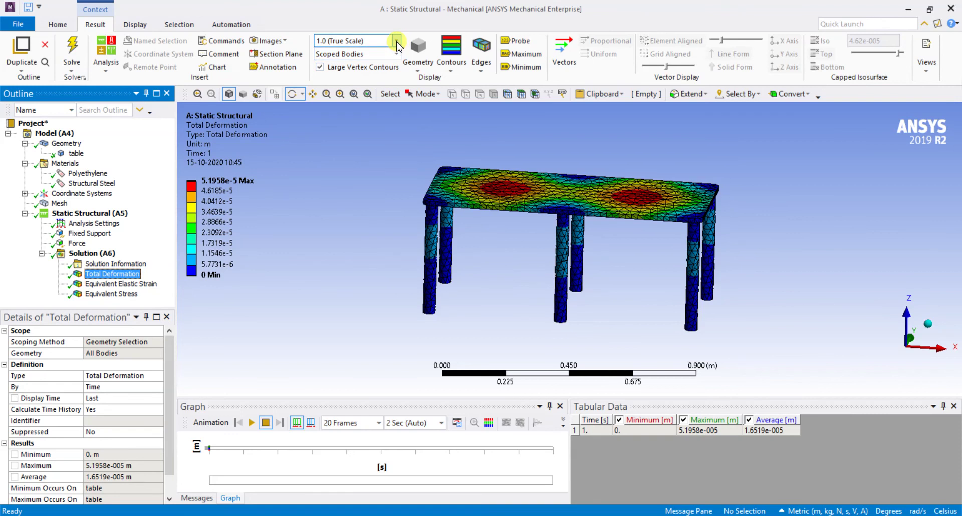
# Step: Compare the steel table's Total Deformation at the 0.5x Auto scale and at 1.0 (True Scale), ending on true scale
pyautogui.click(373, 41)
pyautogui.moveTo(344, 220)
pyautogui.mouseDown()
pyautogui.moveTo(343, 209)
pyautogui.moveTo(369, 208)
pyautogui.moveTo(343, 210)
pyautogui.moveTo(354, 211)
pyautogui.mouseUp()
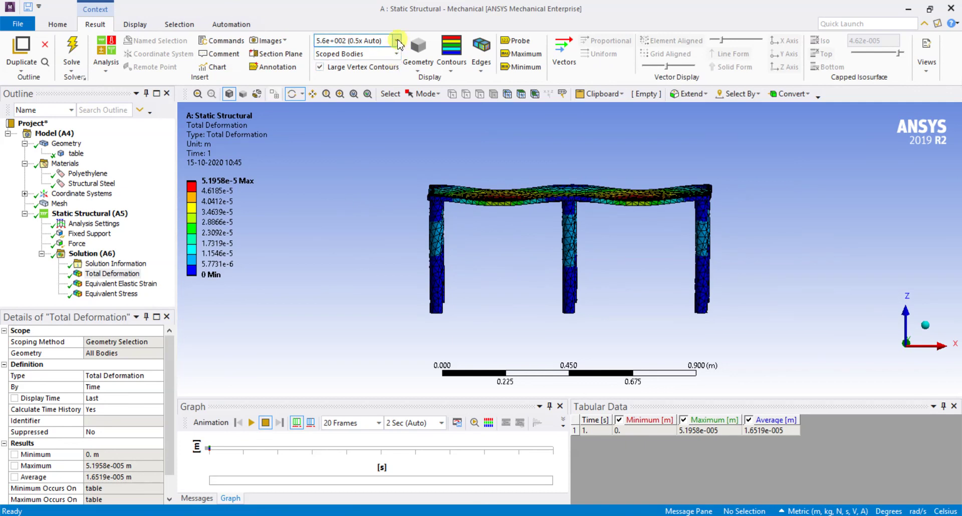
pyautogui.click(396, 40)
pyautogui.click(363, 61)
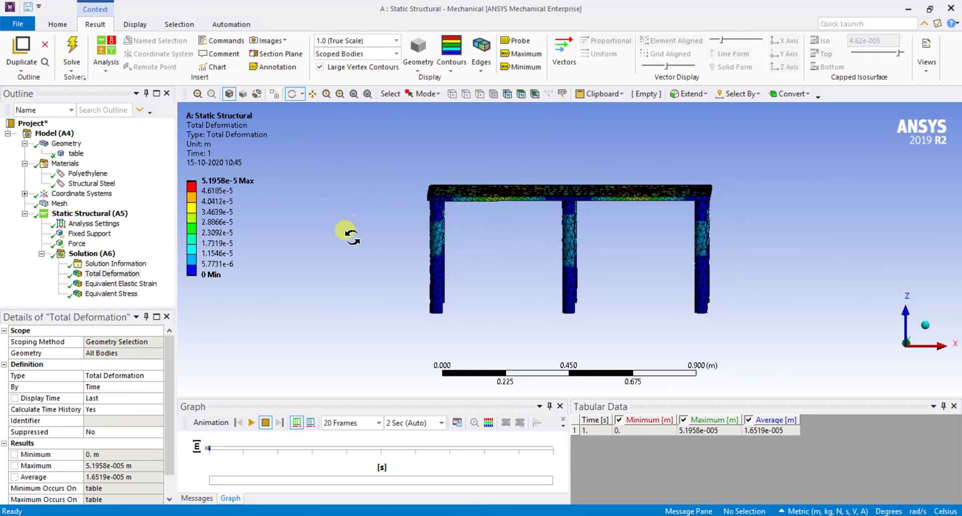
pyautogui.moveTo(339, 240)
pyautogui.mouseDown()
pyautogui.moveTo(357, 242)
pyautogui.moveTo(345, 240)
pyautogui.mouseUp()
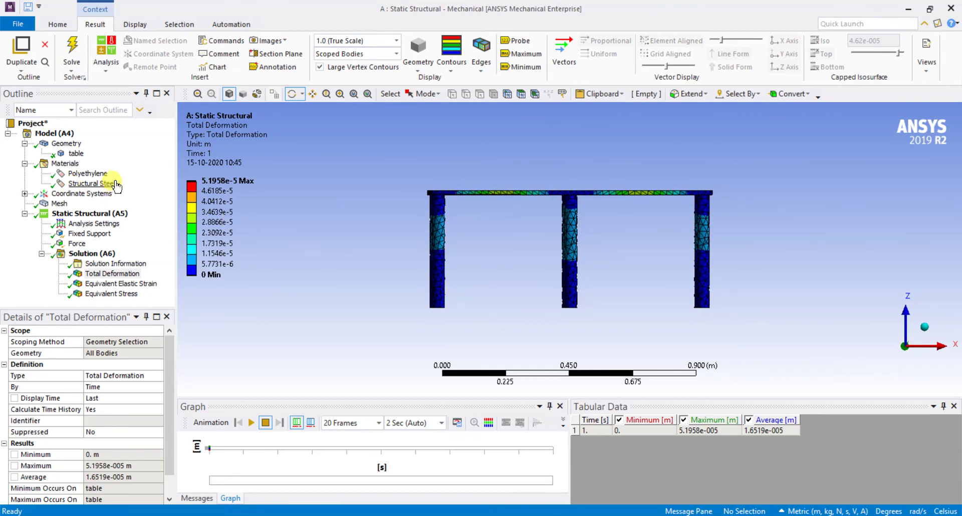
# Step: Examine the Polyethylene and Structural Steel properties, and compare the steel table's Total Deformation, Equivalent Elastic Strain and Equivalent Stress results
pyautogui.click(89, 174)
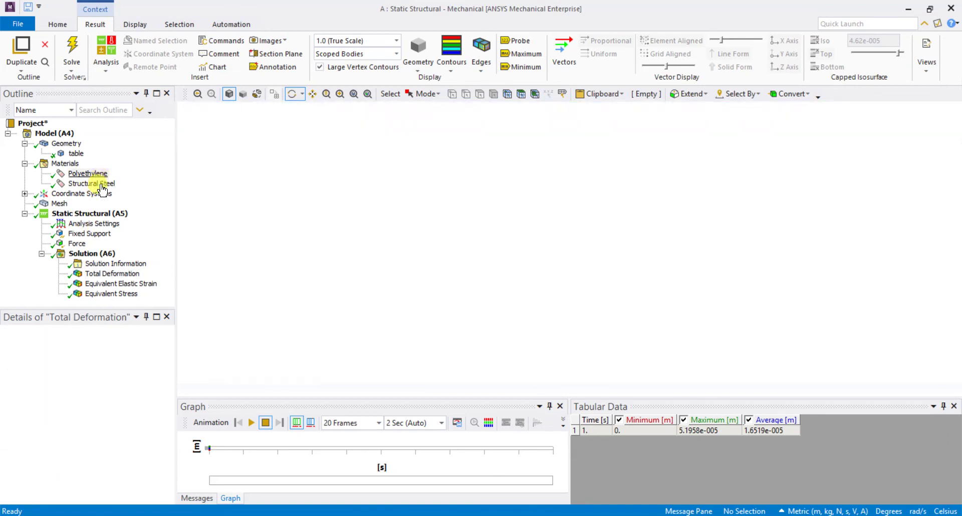
pyautogui.click(101, 184)
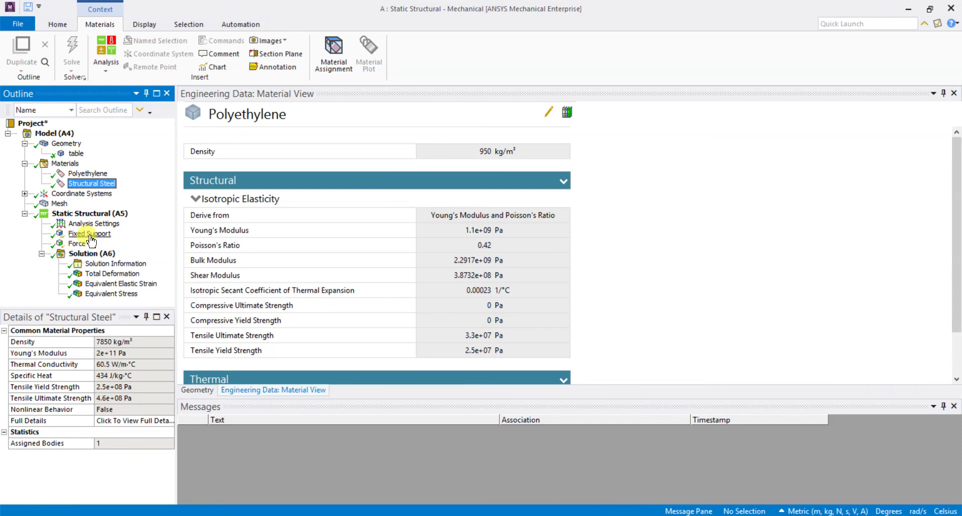
pyautogui.click(113, 273)
pyautogui.click(111, 284)
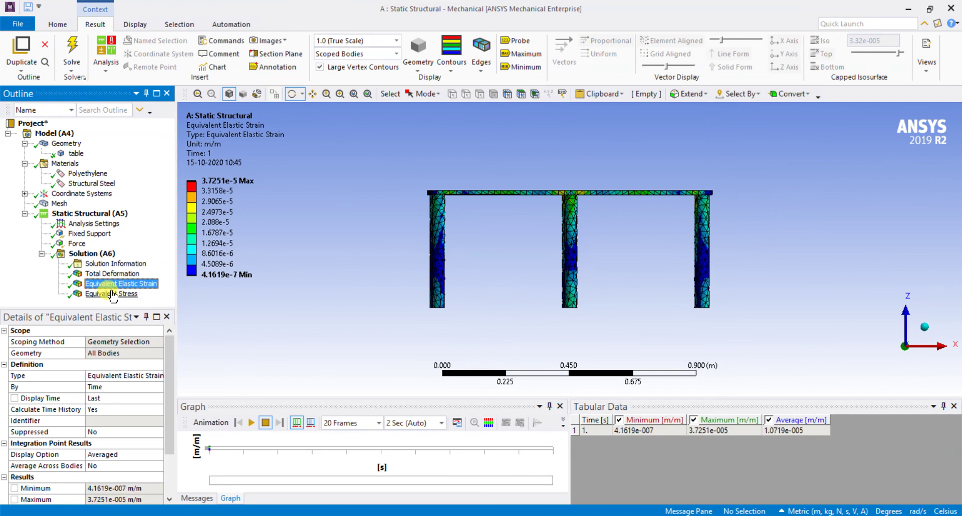
pyautogui.click(112, 294)
pyautogui.click(115, 284)
pyautogui.click(123, 275)
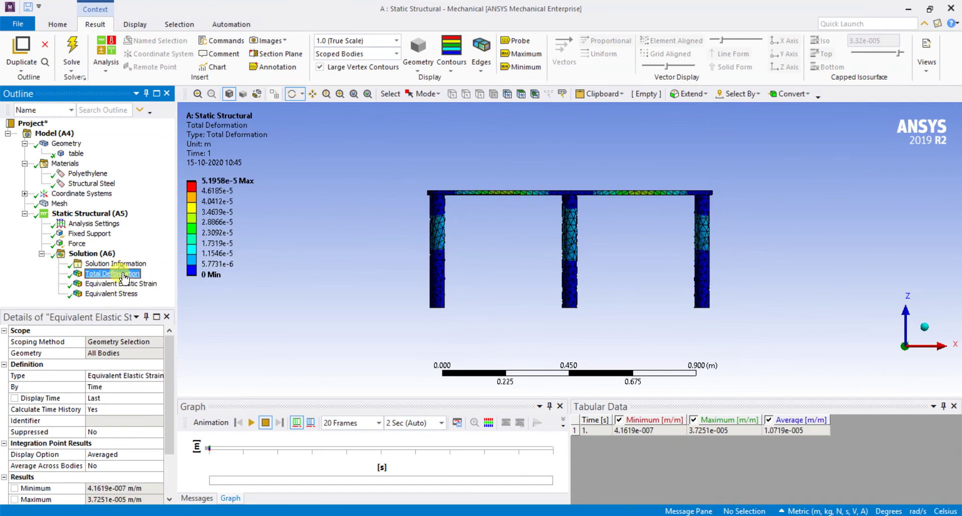
pyautogui.click(112, 294)
pyautogui.click(115, 284)
pyautogui.click(128, 274)
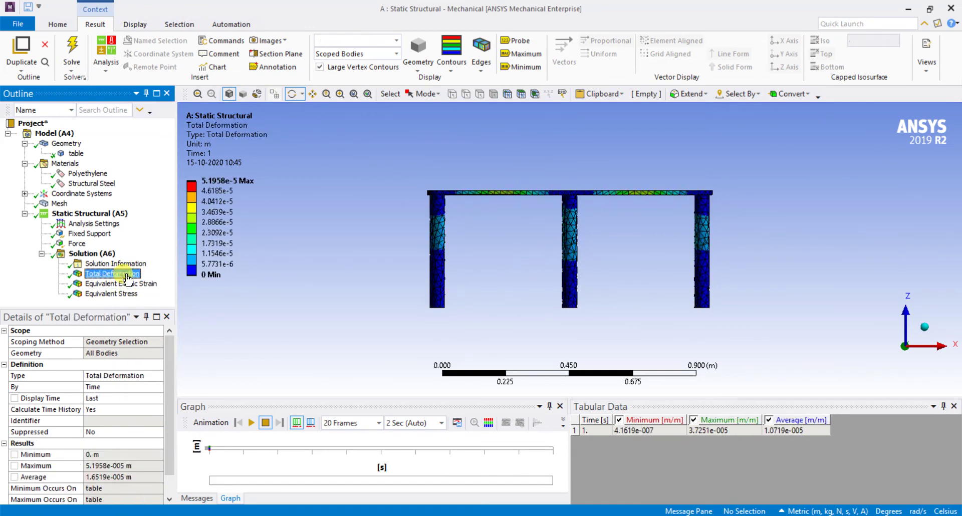
pyautogui.click(113, 294)
pyautogui.click(116, 284)
pyautogui.click(129, 274)
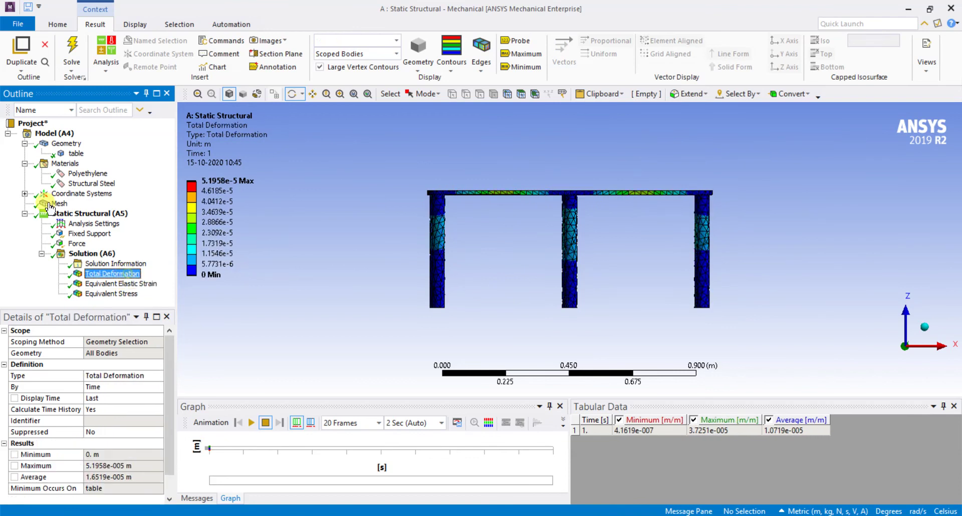